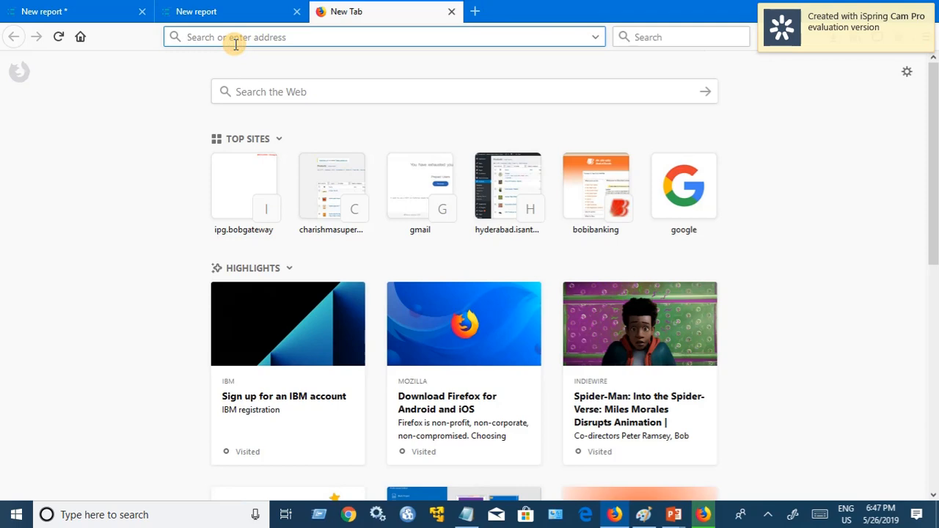
# Step: Go to google.com and search for 'cognos analytics' using the suggestion
pyautogui.write('google.com/')
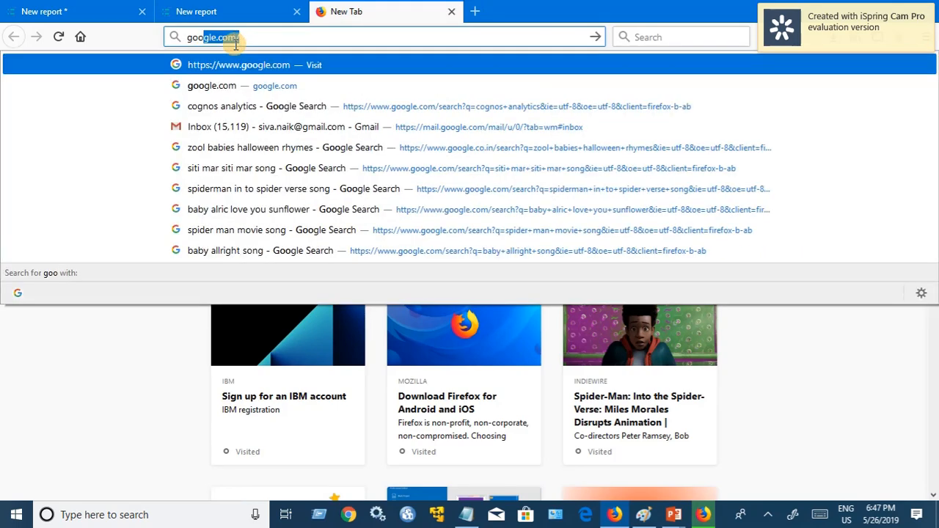
pyautogui.press('Return')
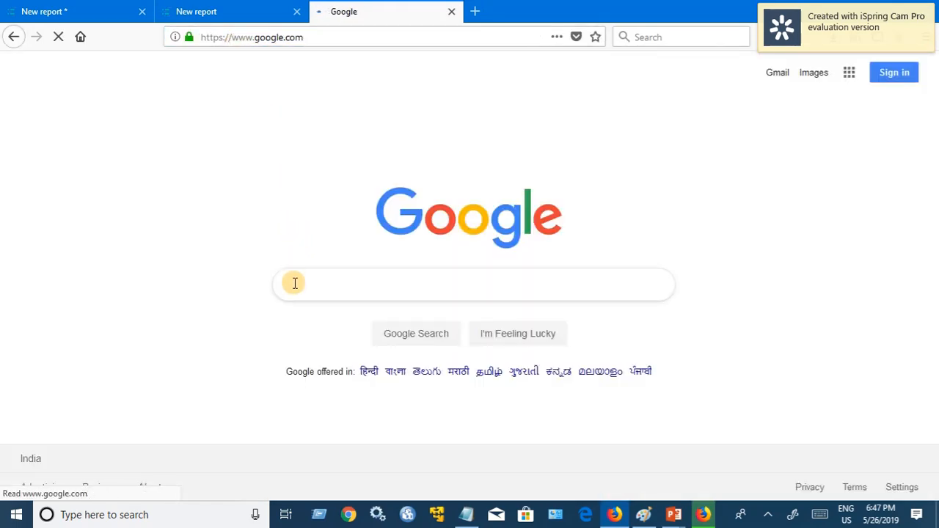
pyautogui.write('cogn')
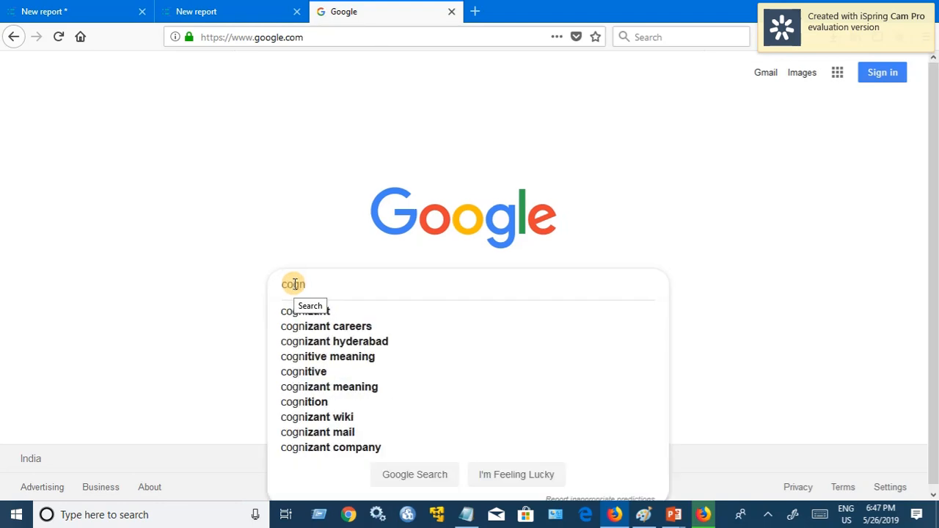
pyautogui.write('os ana')
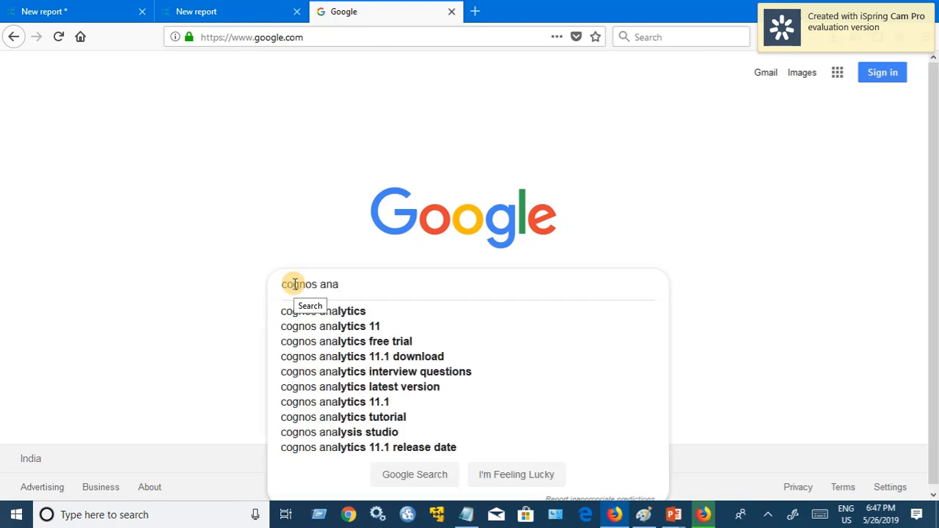
pyautogui.click(336, 311)
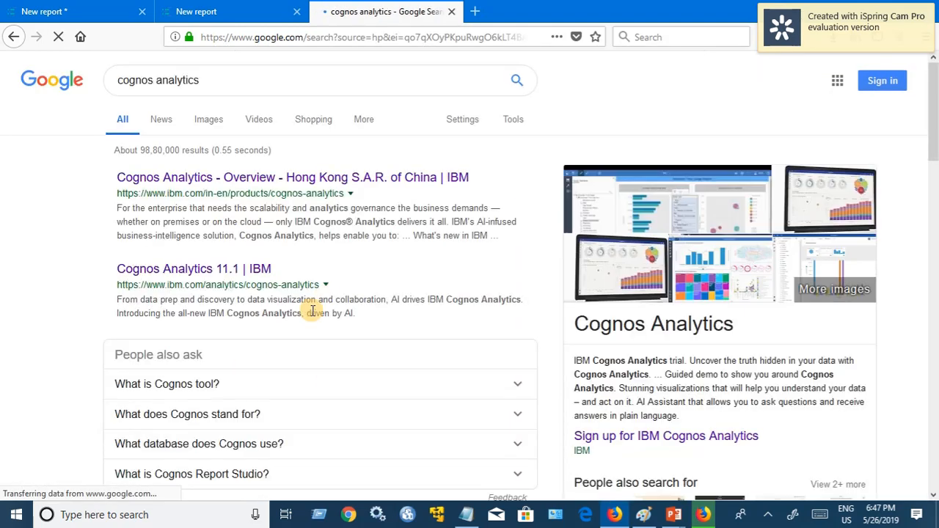
# Step: Open IBM's Cognos Analytics free-trial signup page in a new tab, then return to the New report tab
pyautogui.rightClick(260, 275)
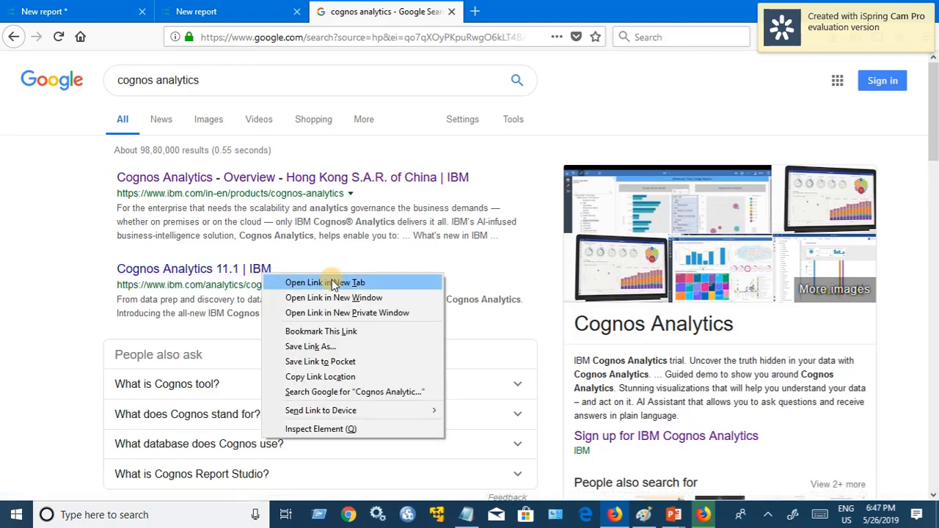
pyautogui.click(333, 281)
pyautogui.click(535, 13)
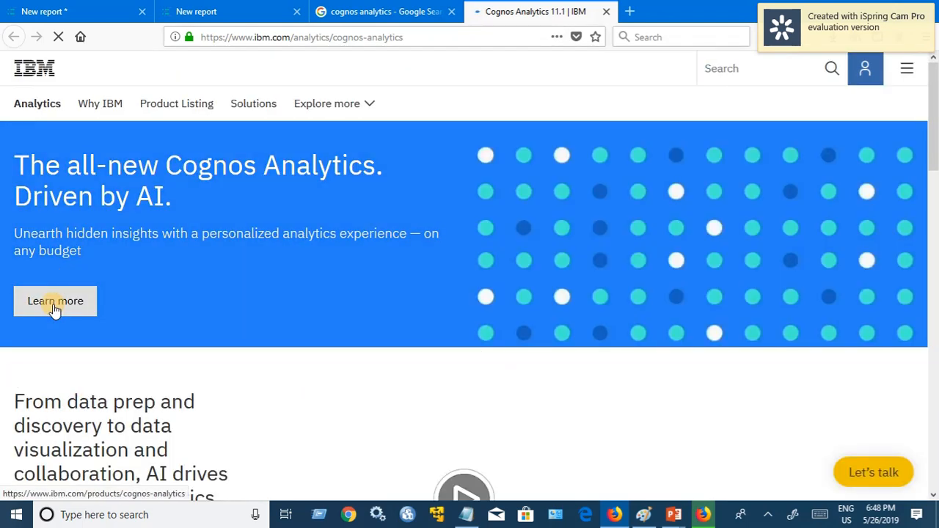
pyautogui.click(55, 308)
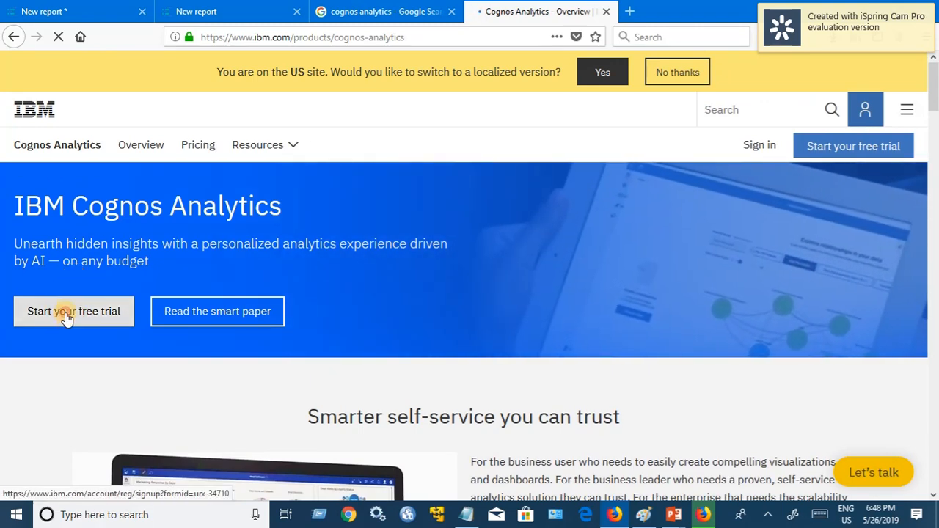
pyautogui.click(66, 317)
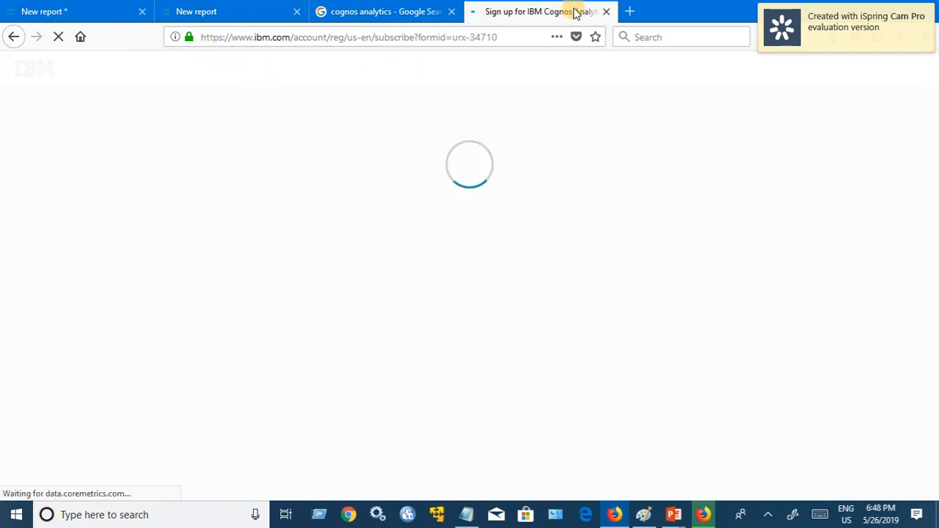
pyautogui.click(85, 19)
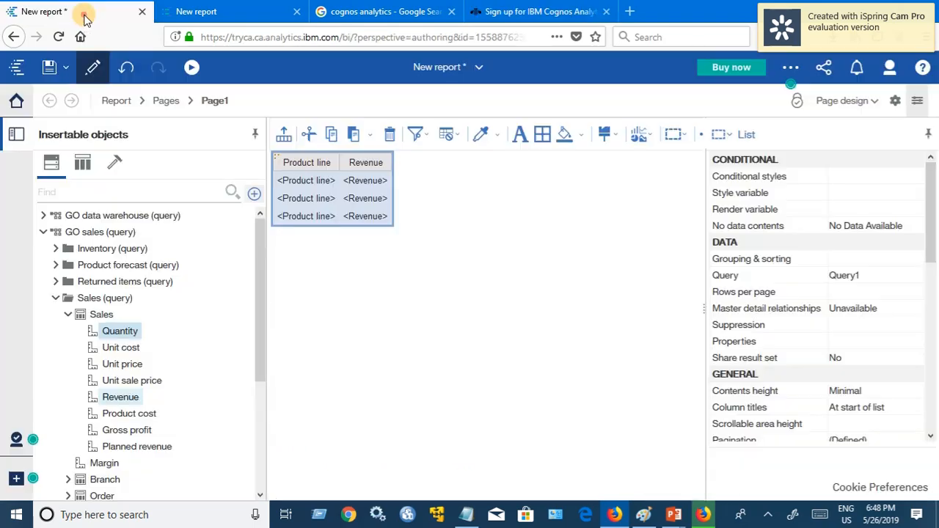
# Step: Leave the report editor for the Cognos Analytics Welcome home page
pyautogui.click(17, 101)
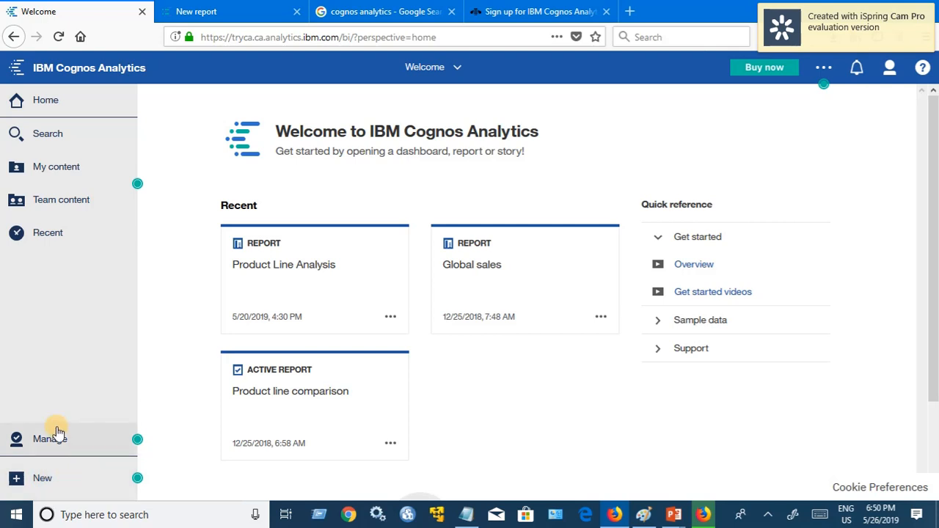
# Step: Create a new report with the Blank template after browsing the Templates and Themes
pyautogui.click(47, 486)
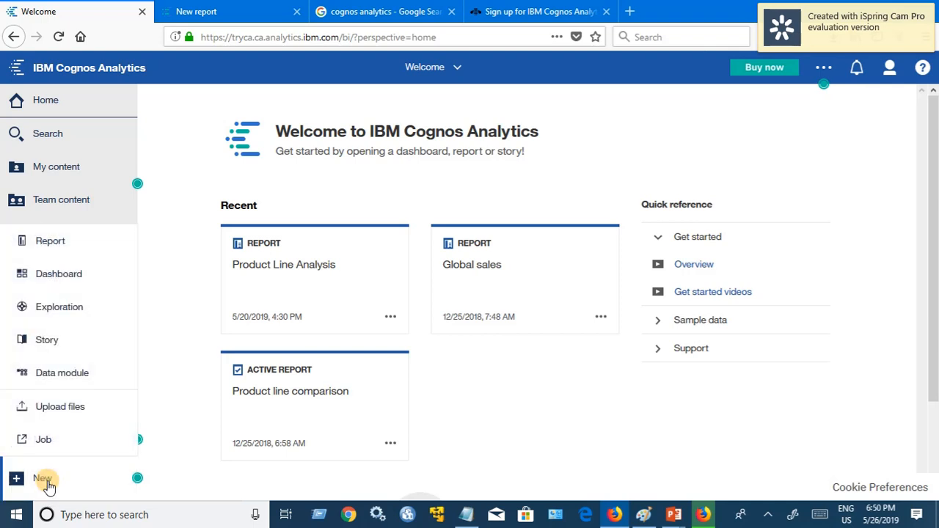
pyautogui.click(58, 247)
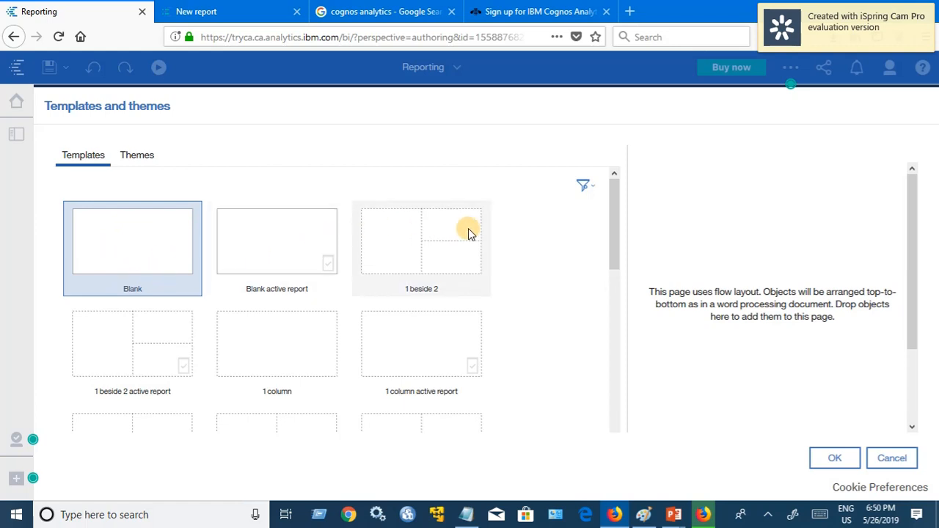
pyautogui.scroll(-2, 463, 301)
pyautogui.scroll(-5, 364, 299)
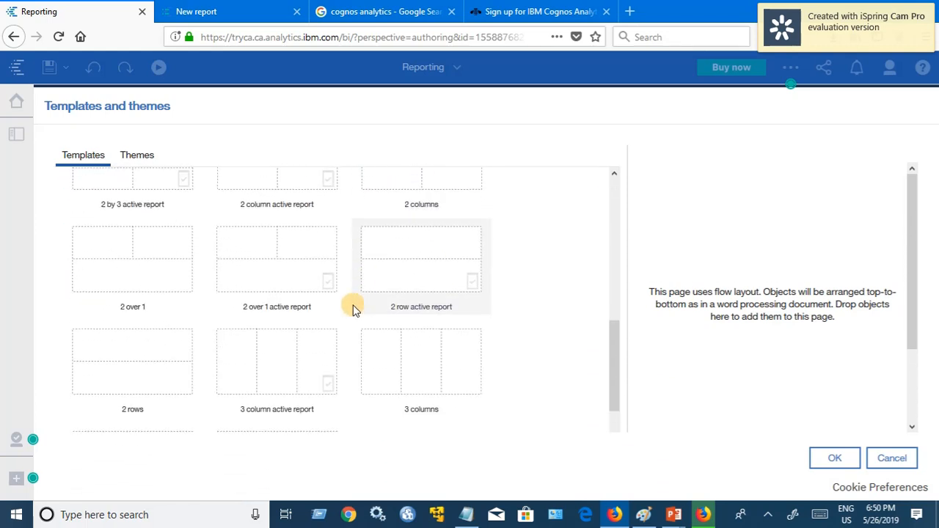
pyautogui.scroll(10, 243, 292)
pyautogui.click(133, 154)
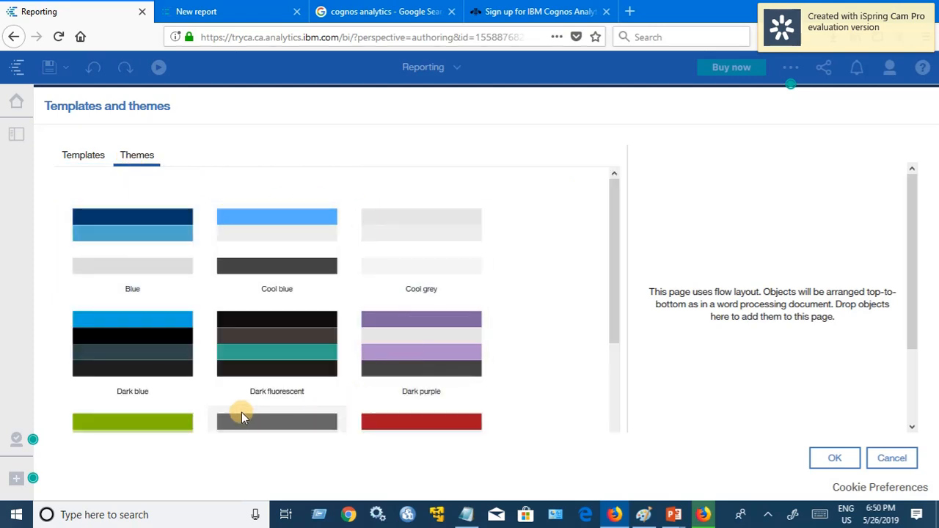
pyautogui.click(72, 154)
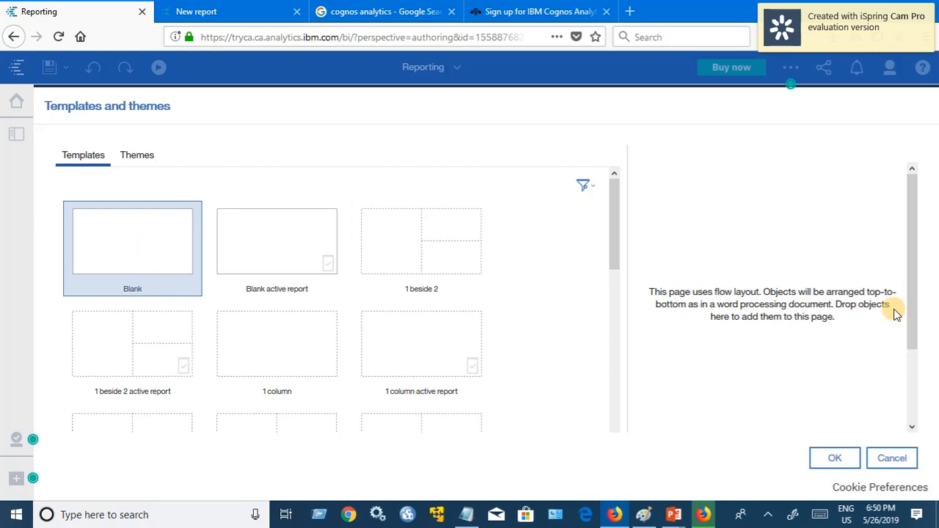
pyautogui.click(835, 458)
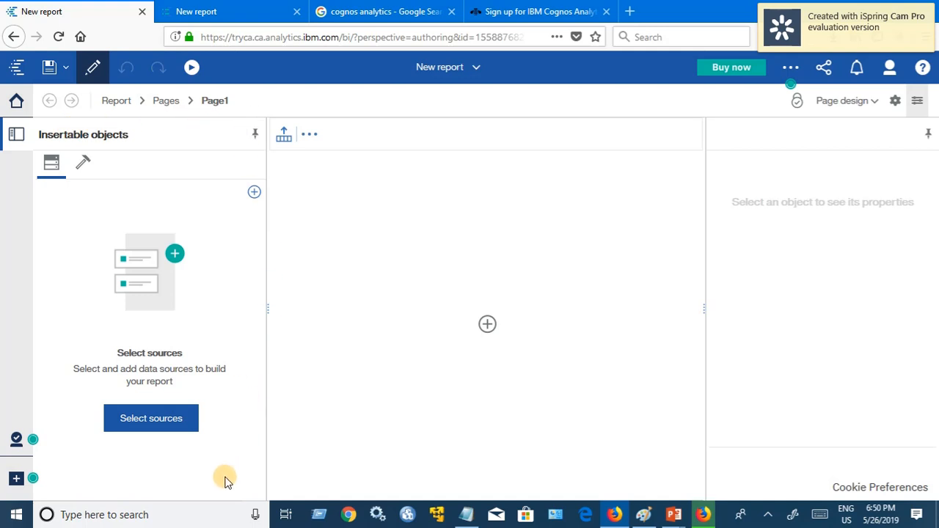
# Step: Add the Team content > Samples > Models > GO sales (query) package as the report's source
pyautogui.click(255, 194)
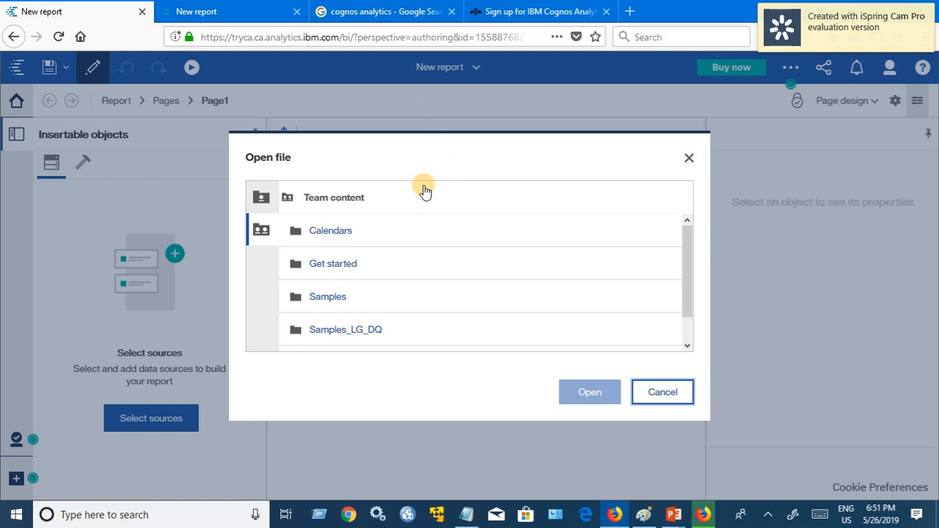
pyautogui.click(328, 303)
pyautogui.scroll(-2, 370, 307)
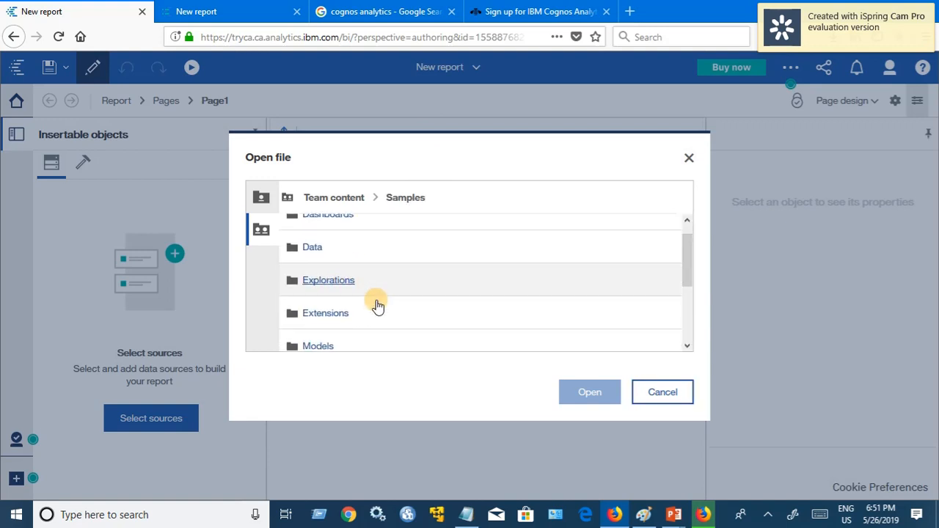
pyautogui.click(318, 288)
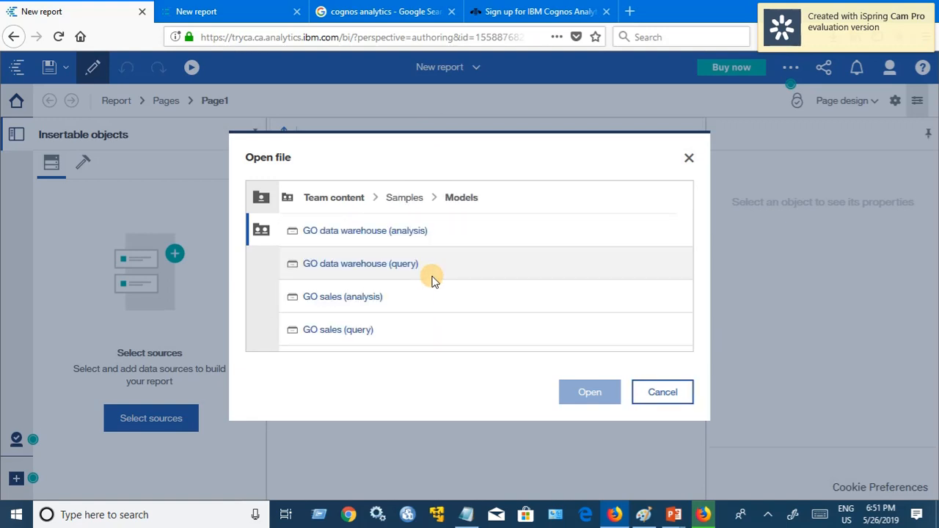
pyautogui.click(332, 337)
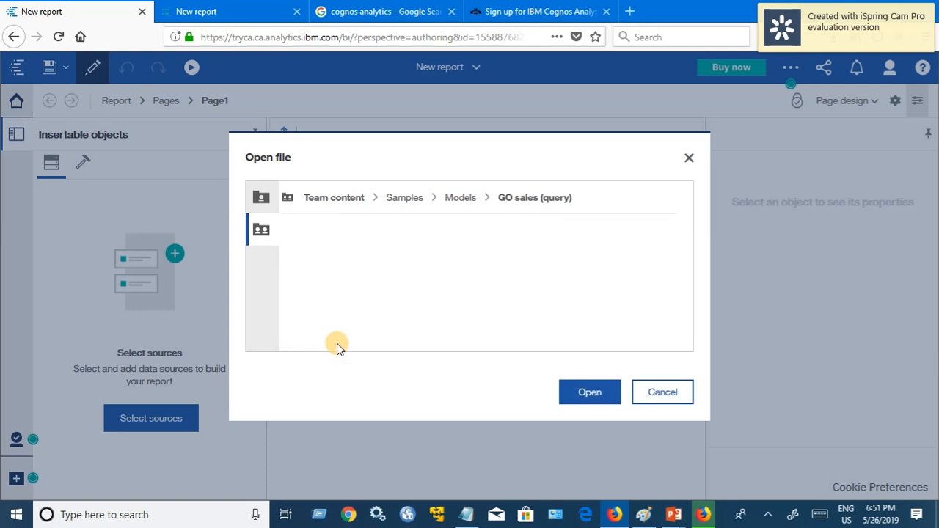
pyautogui.click(606, 397)
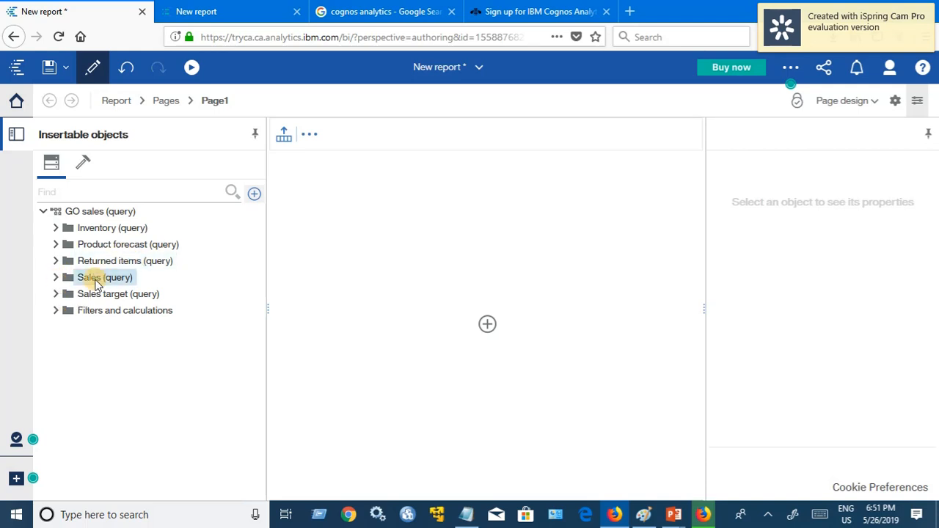
# Step: Expand the Sales (query) folder in the Insertable objects tree to show Sales, Products and Time
pyautogui.click(55, 279)
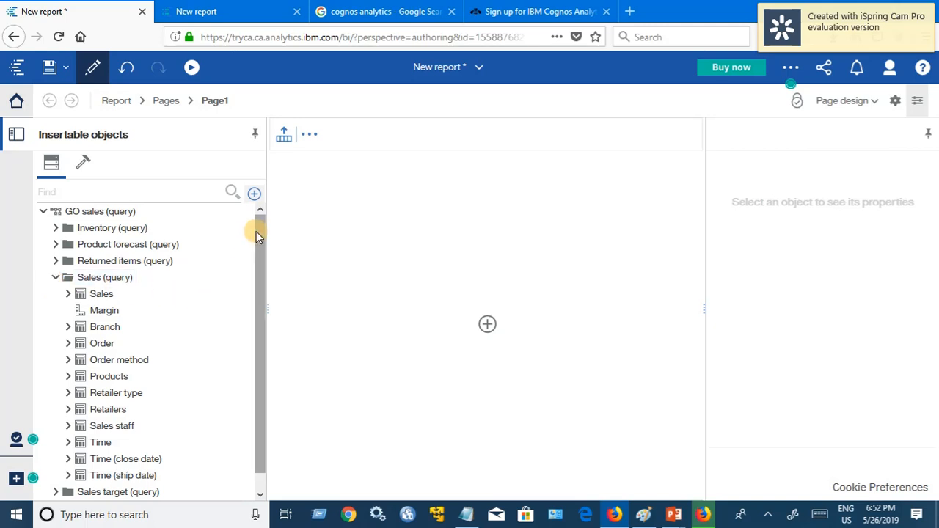
pyautogui.moveTo(256, 231); pyautogui.dragTo(263, 260)
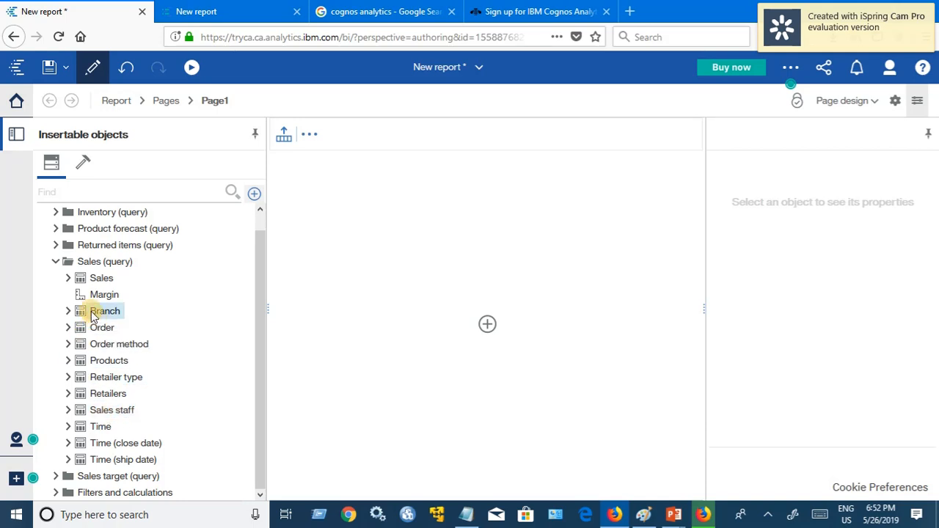
# Step: Look through the measures inside Sales, then collapse that list
pyautogui.click(69, 279)
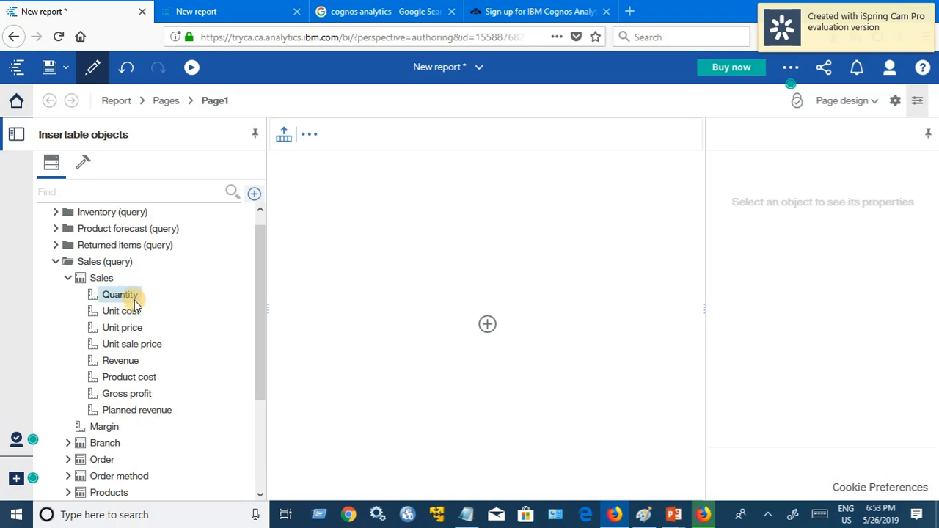
pyautogui.scroll(-2, 132, 312)
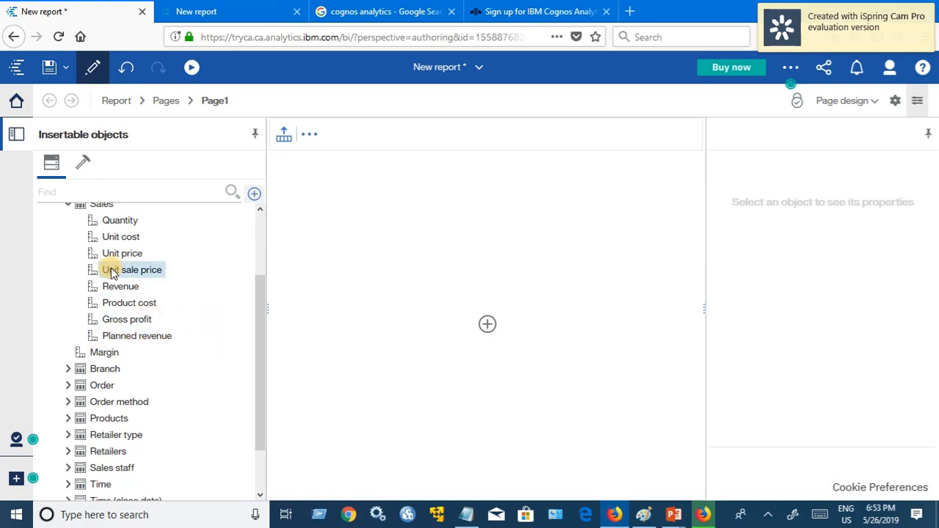
pyautogui.scroll(-2, 126, 320)
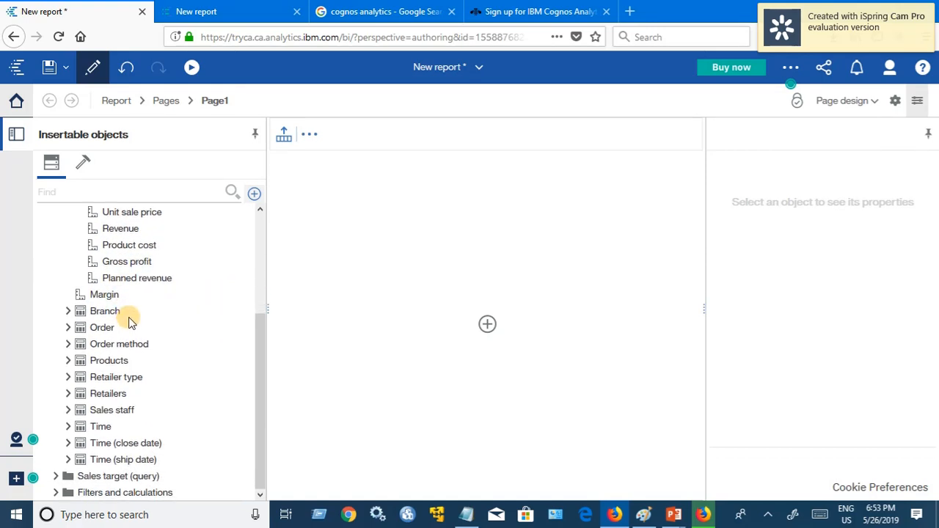
pyautogui.scroll(2, 91, 242)
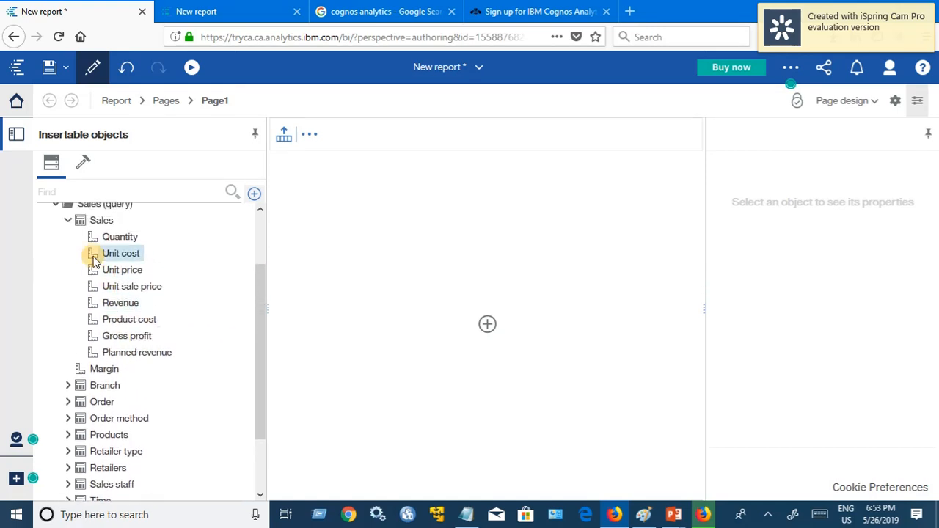
pyautogui.click(70, 223)
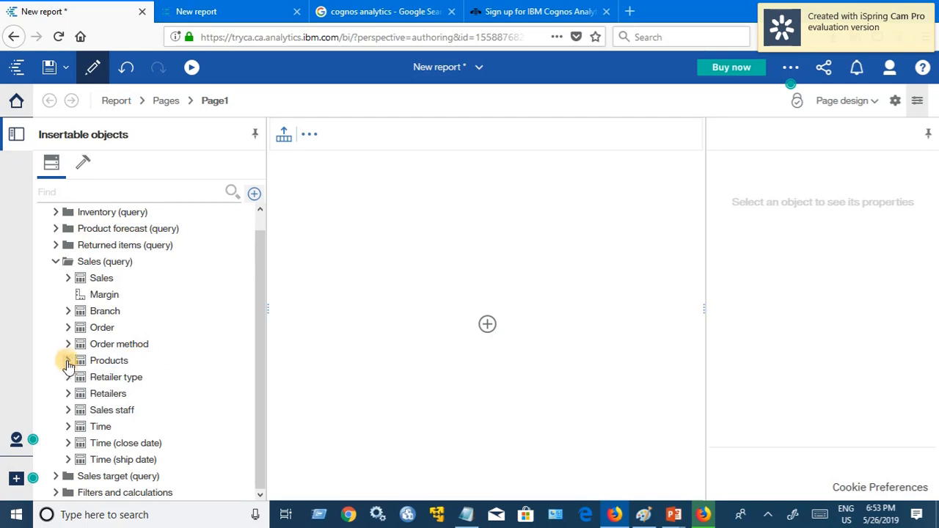
# Step: Expand Products to view its fields, then bring up the insertable object choices on the page
pyautogui.click(67, 362)
pyautogui.scroll(-5, 235, 320)
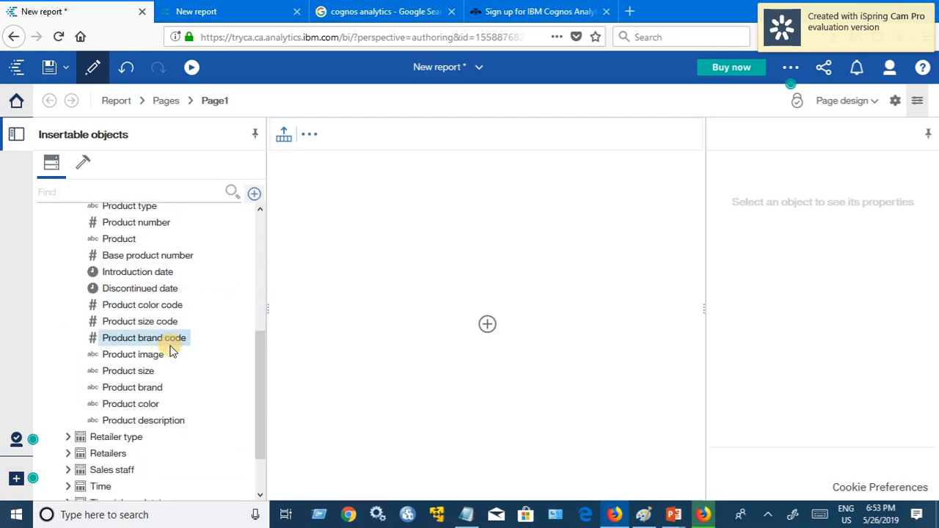
pyautogui.scroll(4, 173, 348)
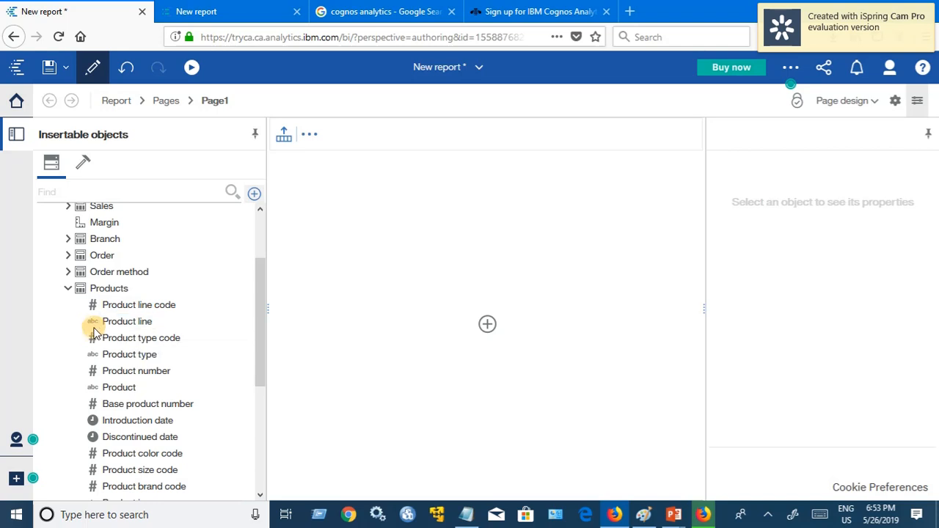
pyautogui.scroll(-3, 88, 342)
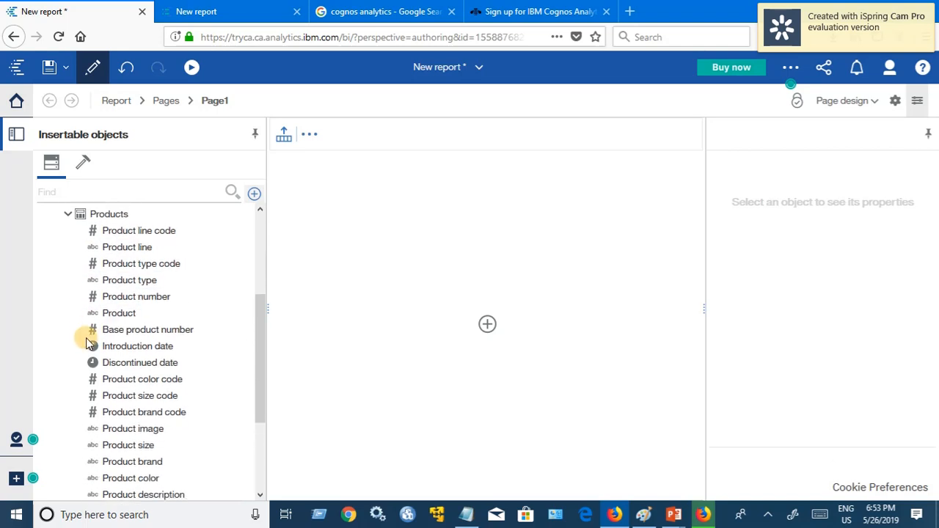
pyautogui.scroll(5, 88, 347)
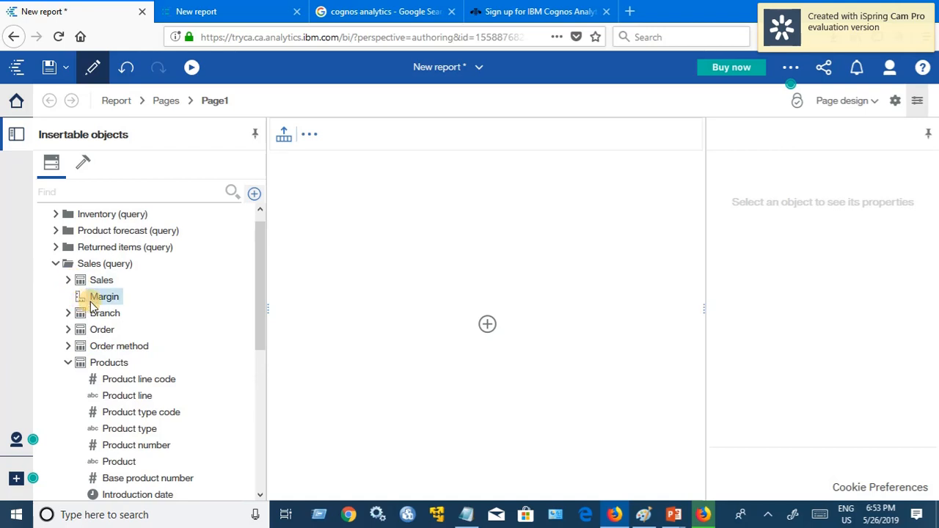
pyautogui.scroll(-10, 119, 367)
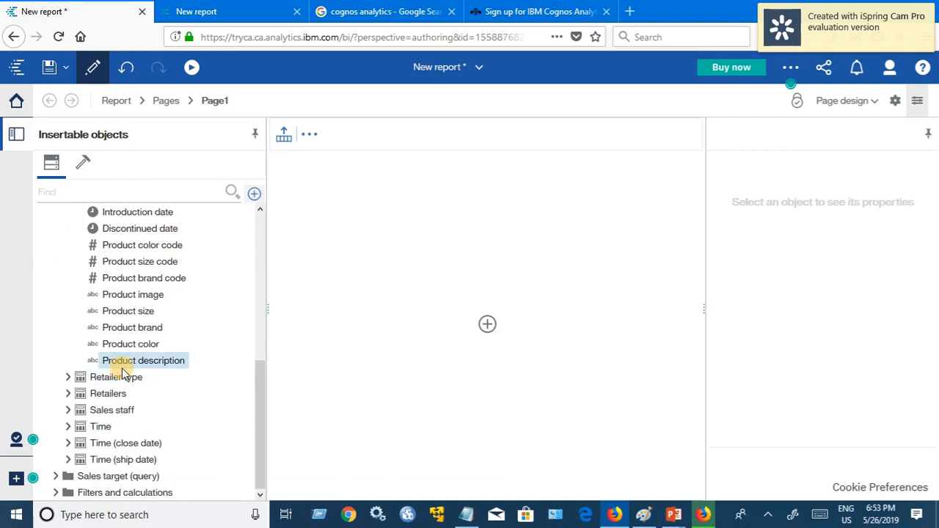
pyautogui.scroll(3, 140, 360)
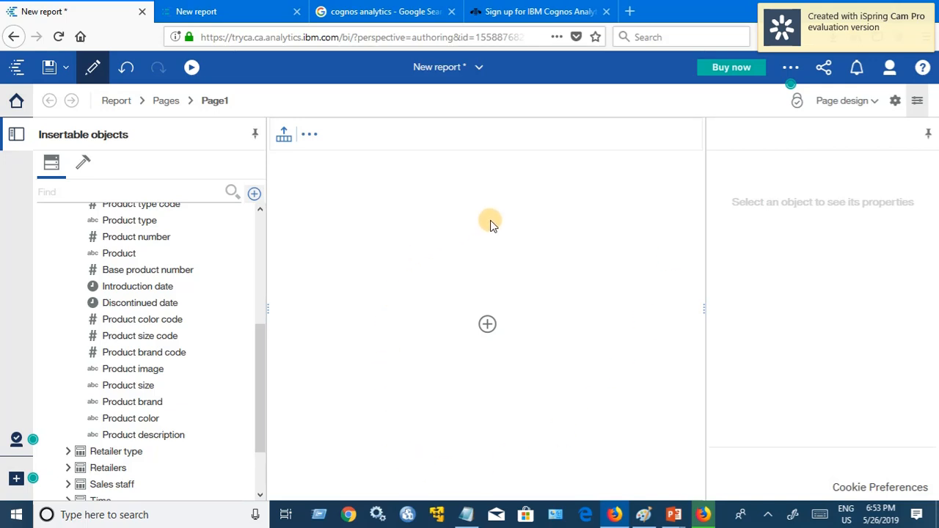
pyautogui.click(488, 325)
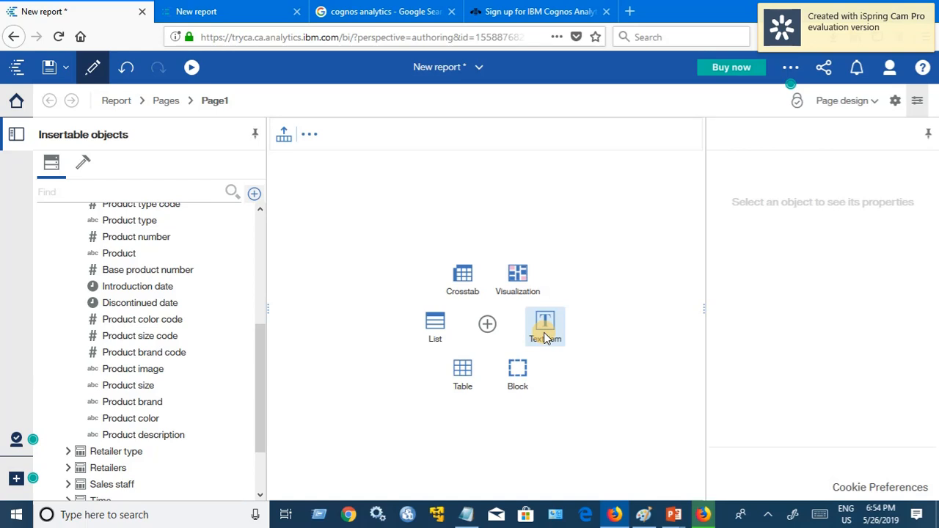
# Step: Insert a list named 'Product Line Ansalysis - List' with its query named 'Product Line Ansalysis - Query'
pyautogui.click(435, 327)
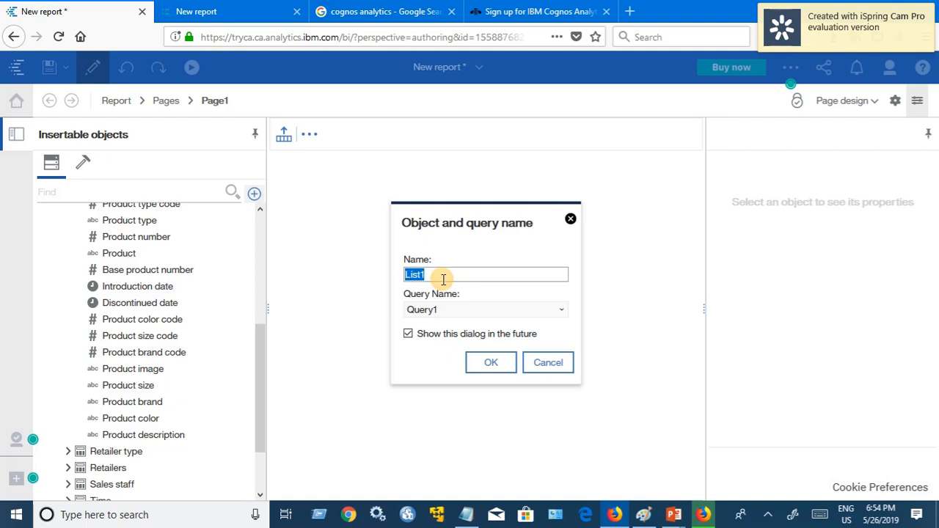
pyautogui.click(443, 279)
pyautogui.write('Product Linr')
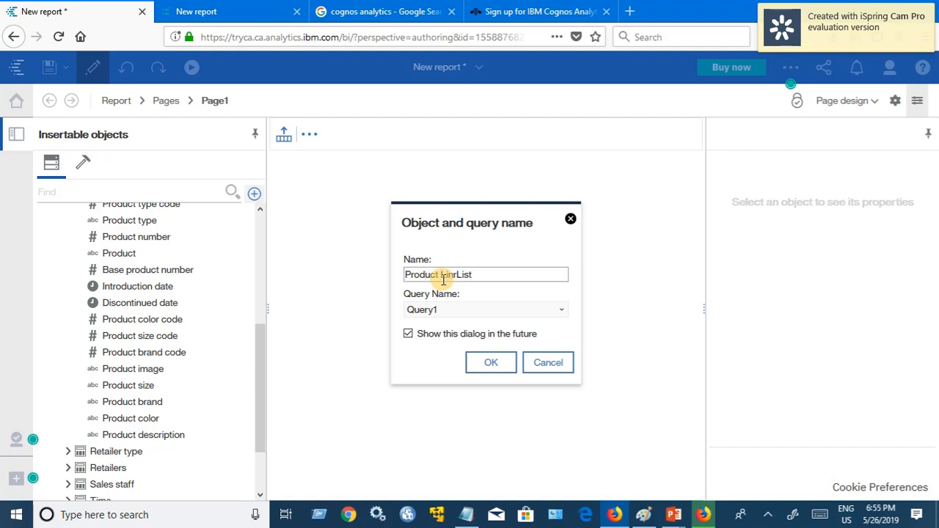
pyautogui.write('e Ansalysis -')
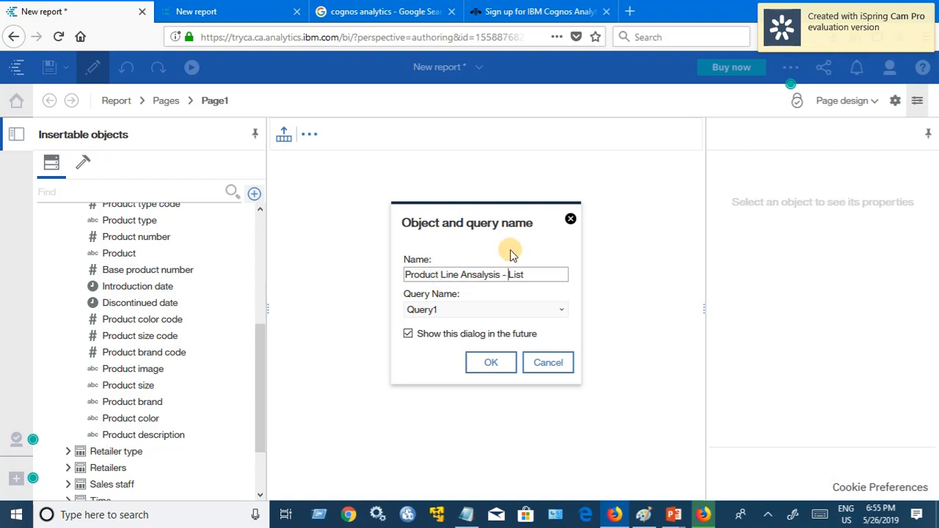
pyautogui.rightClick(503, 273)
pyautogui.moveTo(503, 274)
pyautogui.mouseDown()
pyautogui.moveTo(388, 279)
pyautogui.moveTo(502, 276)
pyautogui.mouseUp()
pyautogui.hotkey('ctrl', 'c')
pyautogui.click(406, 274)
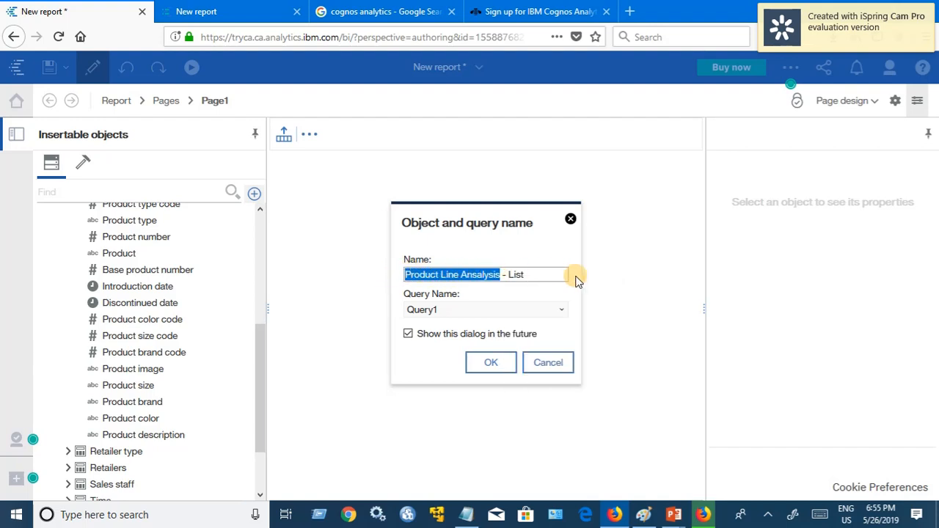
pyautogui.click(437, 310)
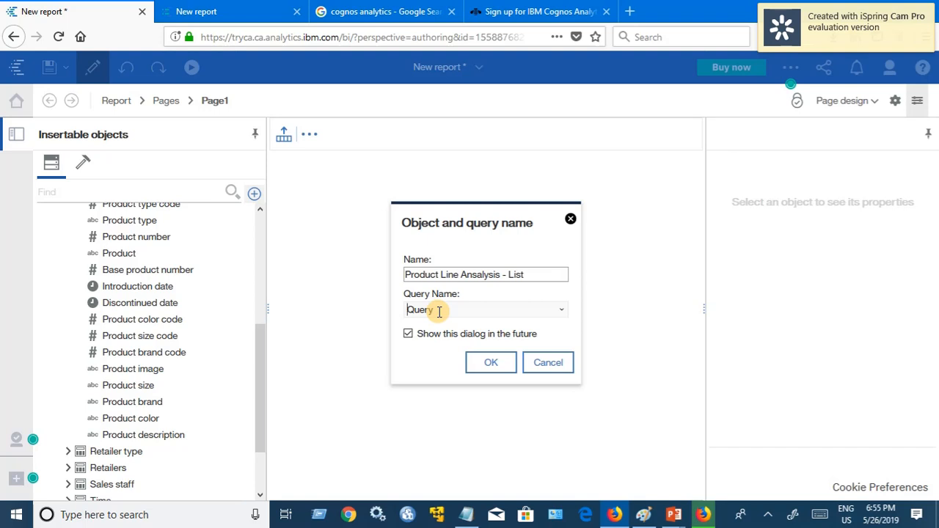
pyautogui.hotkey('ctrl', 'v')
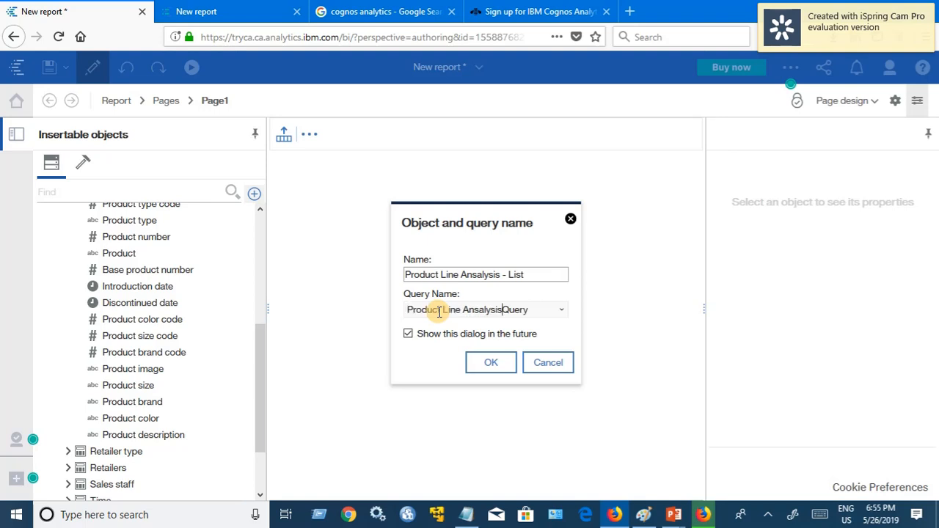
pyautogui.write('-')
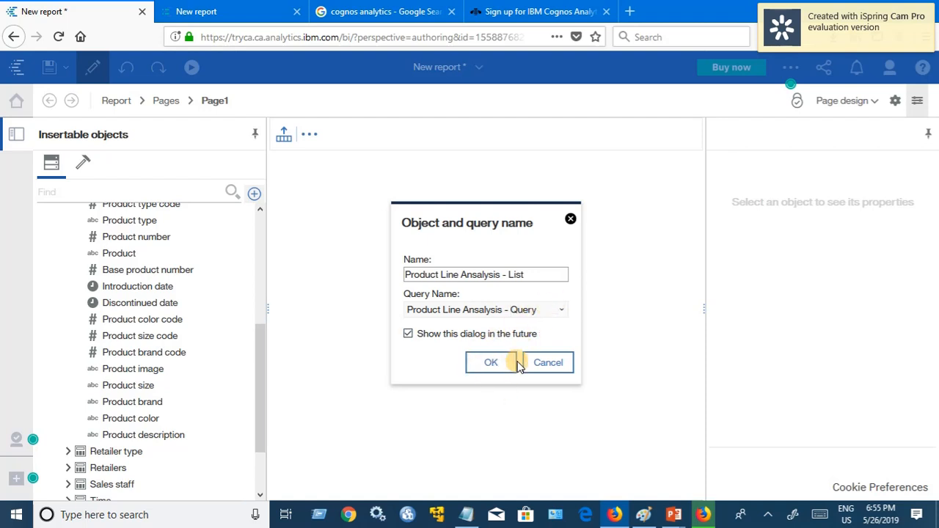
pyautogui.click(494, 367)
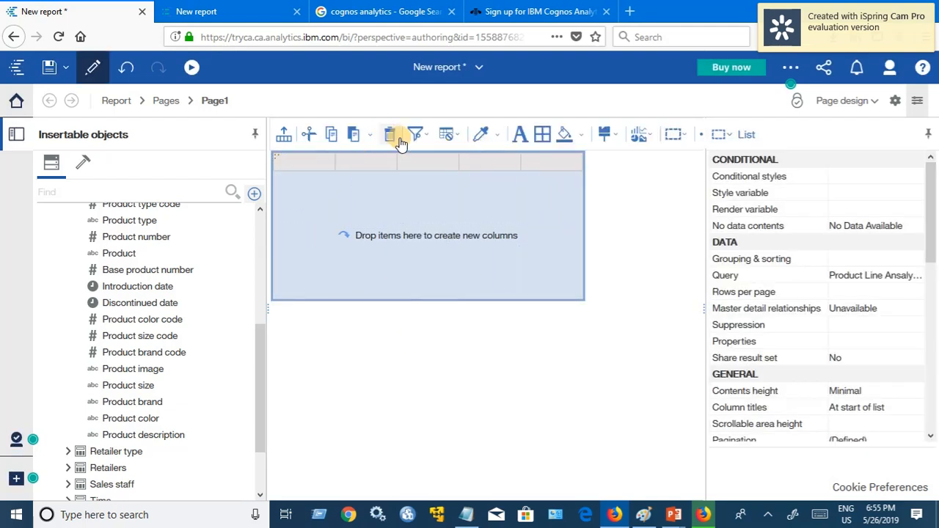
# Step: Insert Product line and Product type from Products, then Quantity and Revenue from Sales, as list columns
pyautogui.moveTo(254, 381); pyautogui.dragTo(264, 331)
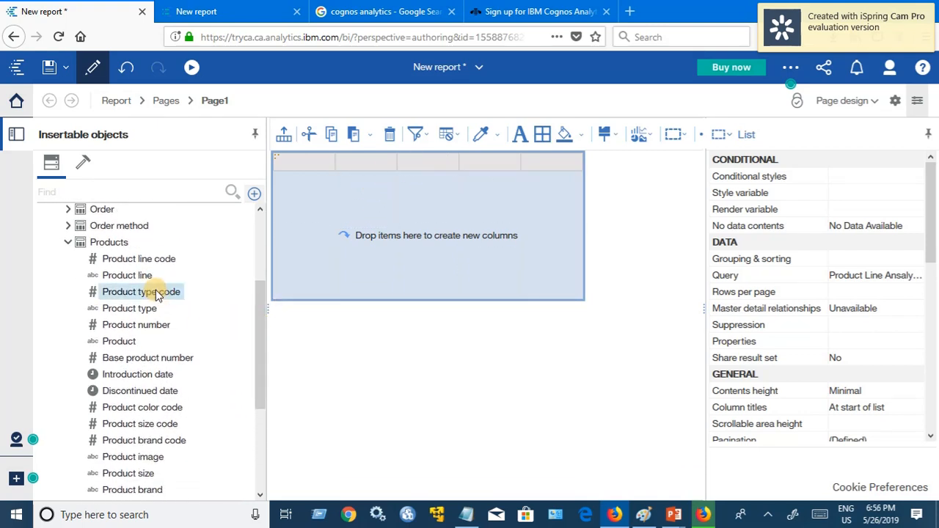
pyautogui.moveTo(134, 277); pyautogui.dragTo(296, 270)
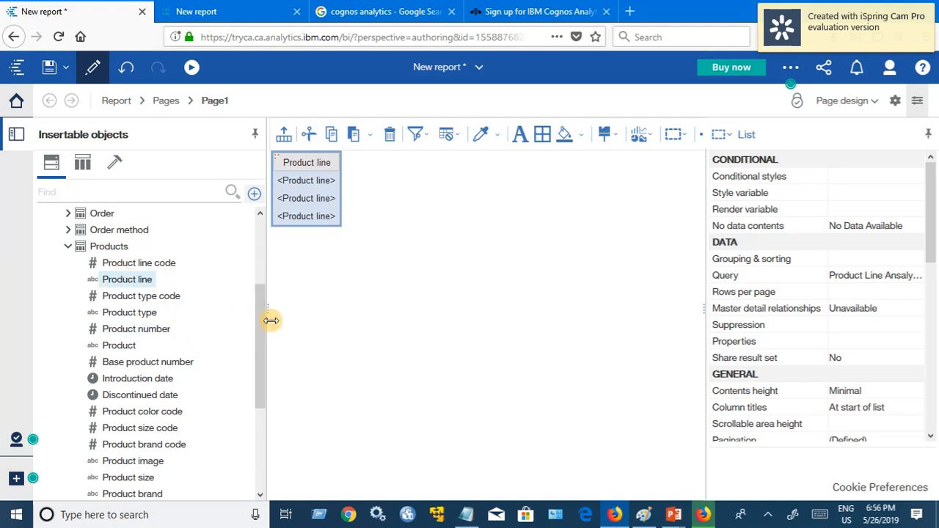
pyautogui.rightClick(136, 312)
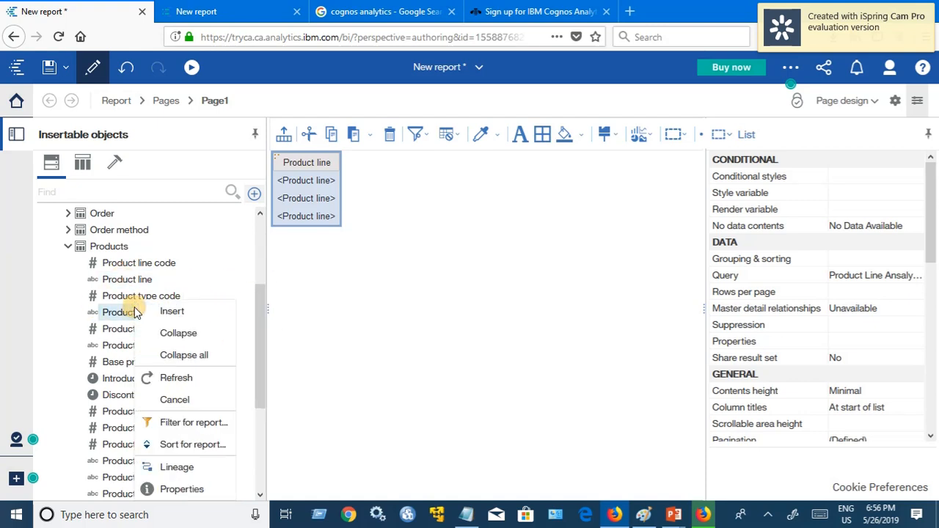
pyautogui.click(167, 317)
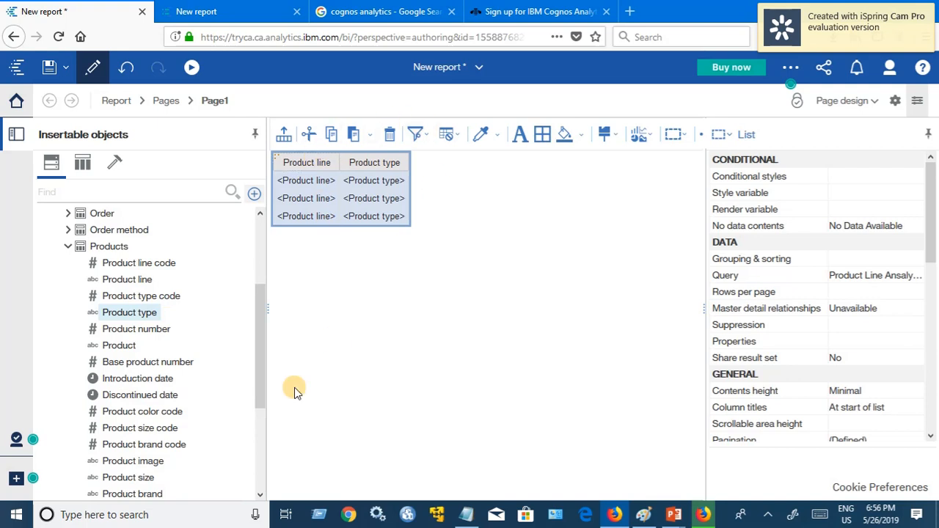
pyautogui.moveTo(260, 320); pyautogui.dragTo(267, 257)
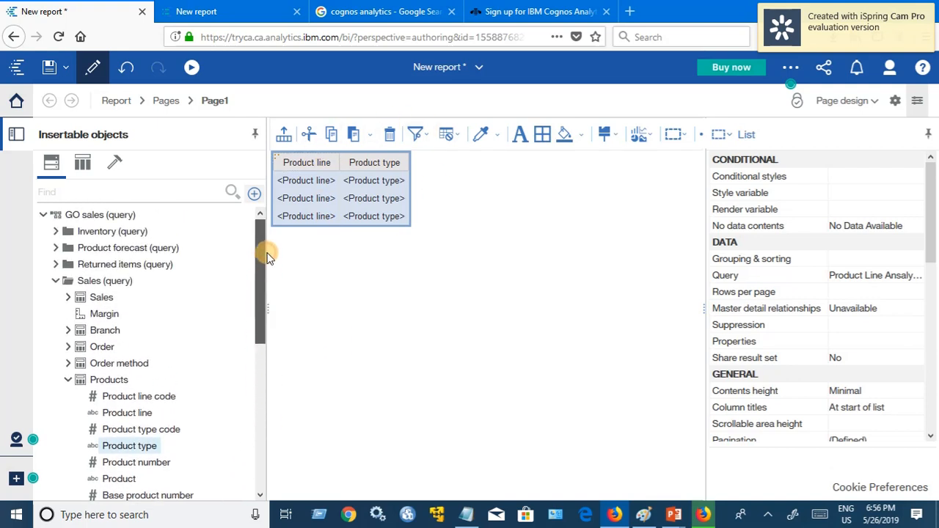
pyautogui.scroll(-2, 265, 251)
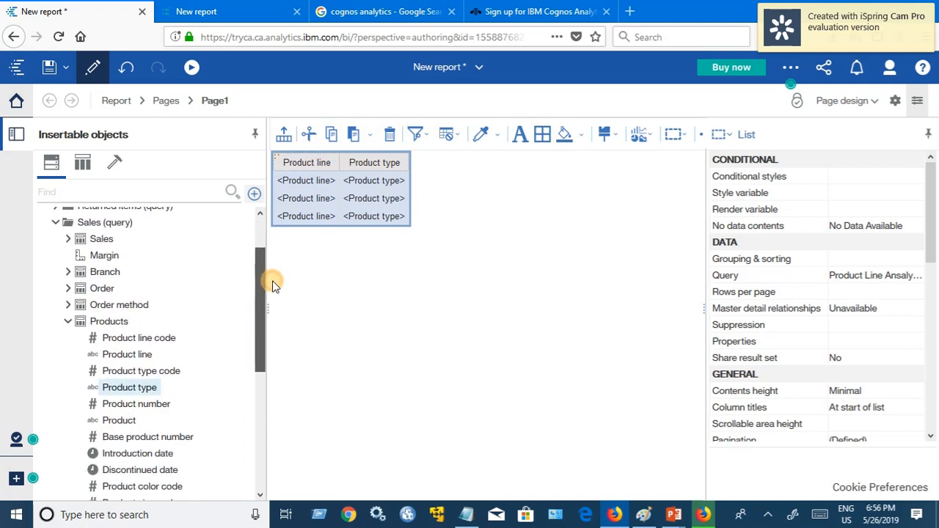
pyautogui.click(67, 239)
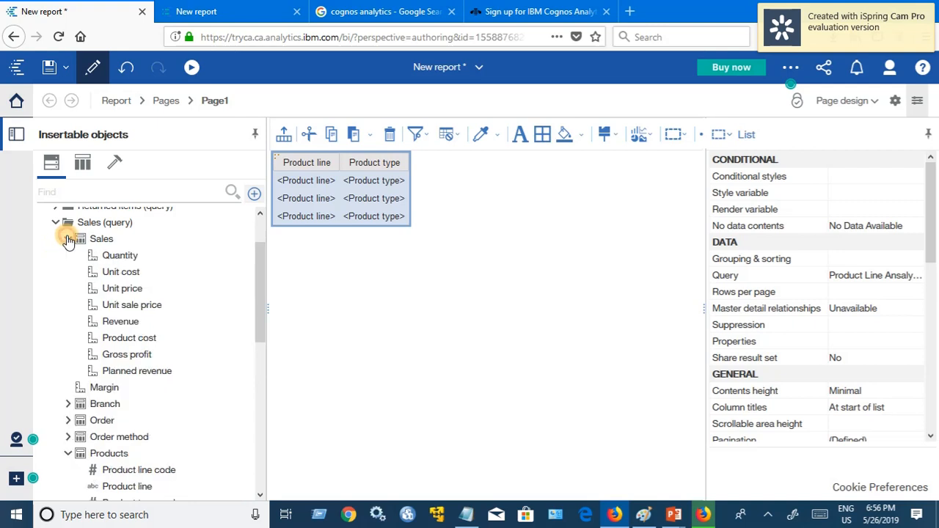
pyautogui.moveTo(260, 263); pyautogui.dragTo(262, 253)
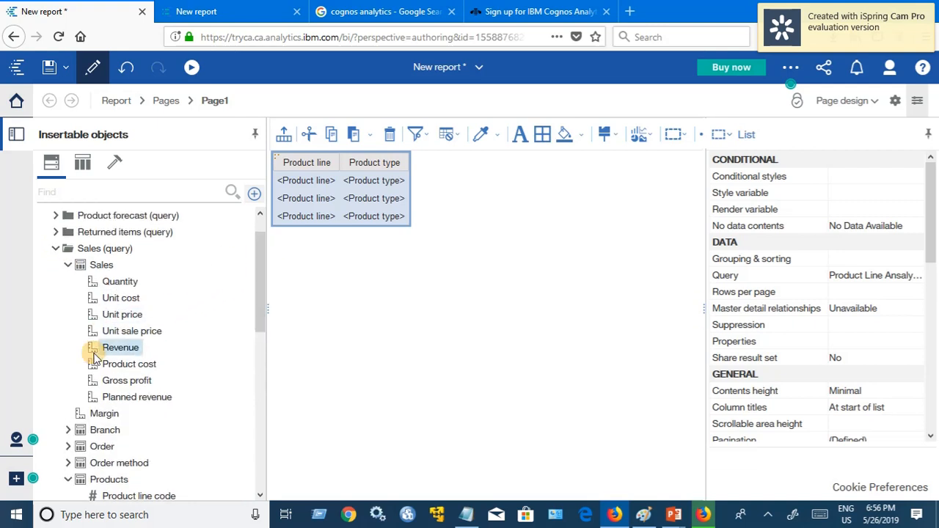
pyautogui.rightClick(115, 283)
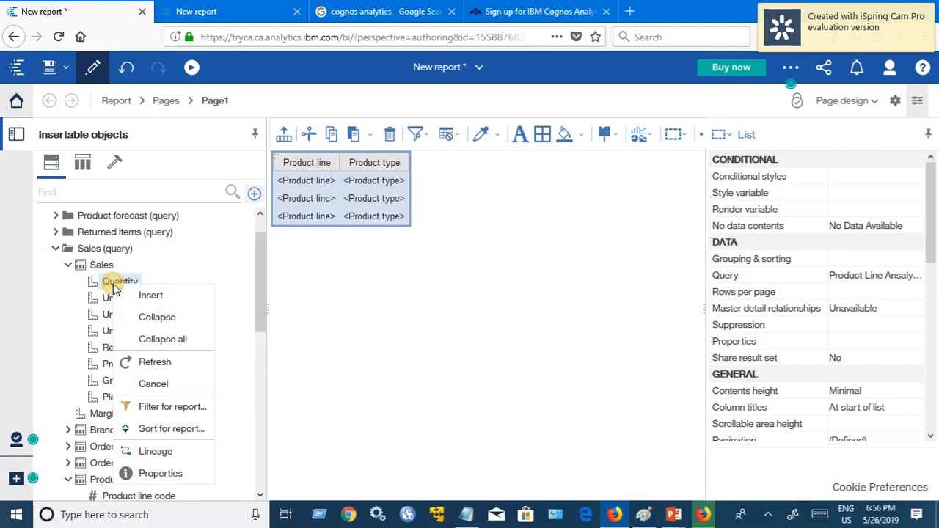
pyautogui.click(146, 297)
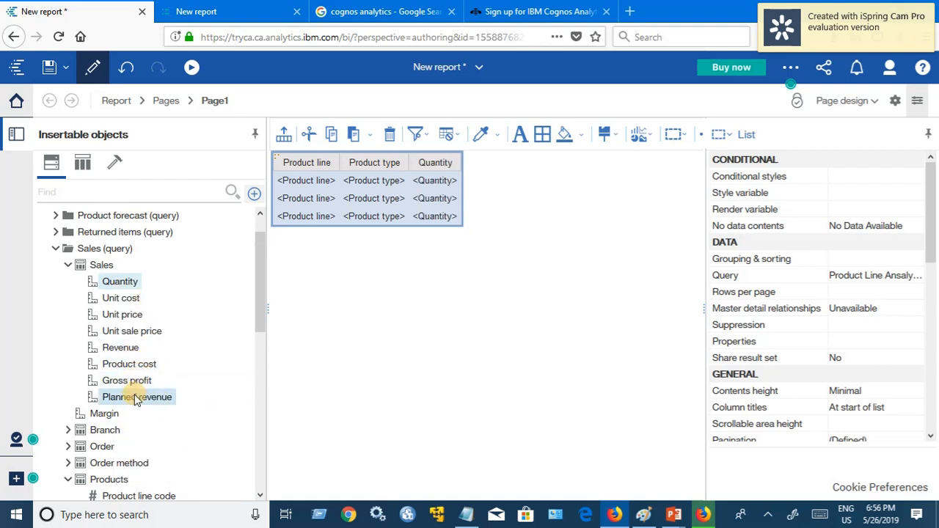
pyautogui.rightClick(128, 350)
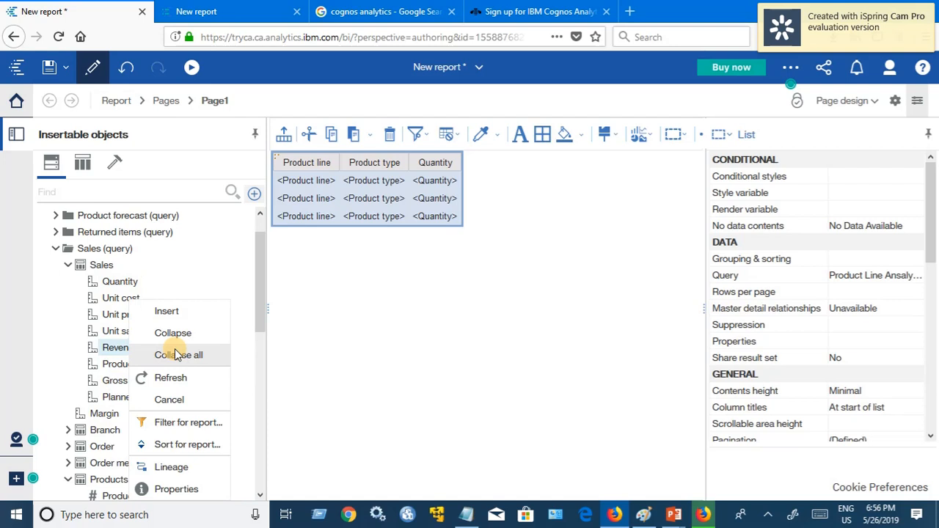
pyautogui.click(167, 308)
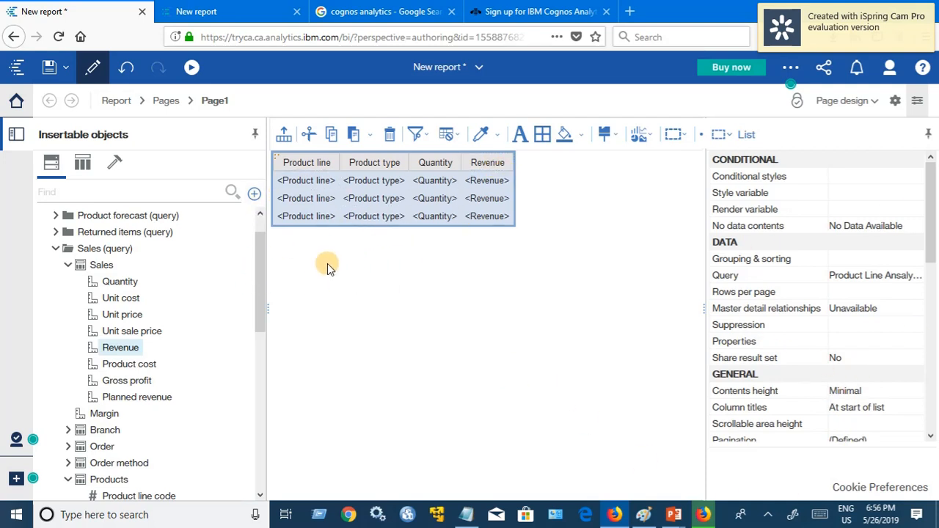
# Step: Run the list report as HTML output
pyautogui.click(191, 69)
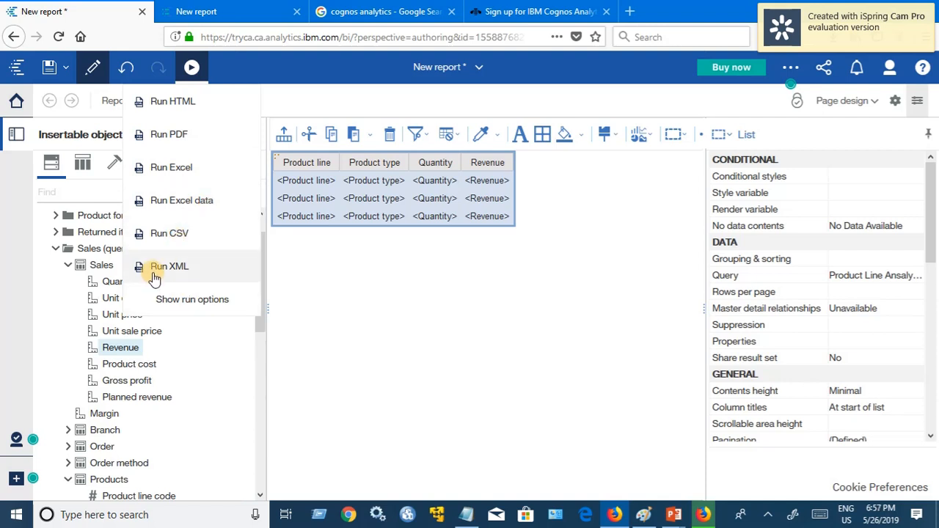
pyautogui.click(185, 107)
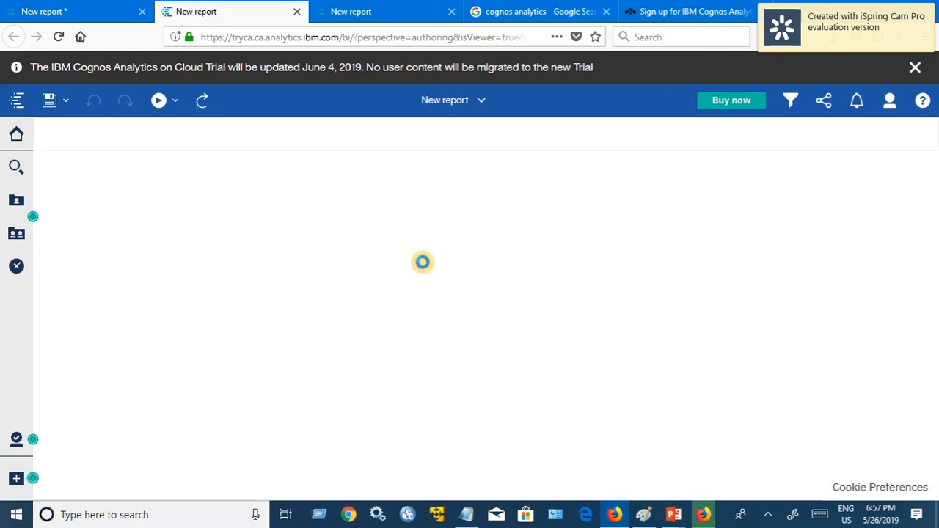
# Step: Dismiss the trial notice and inspect Product line and Product type cells such as Binoculars
pyautogui.click(917, 67)
pyautogui.click(83, 193)
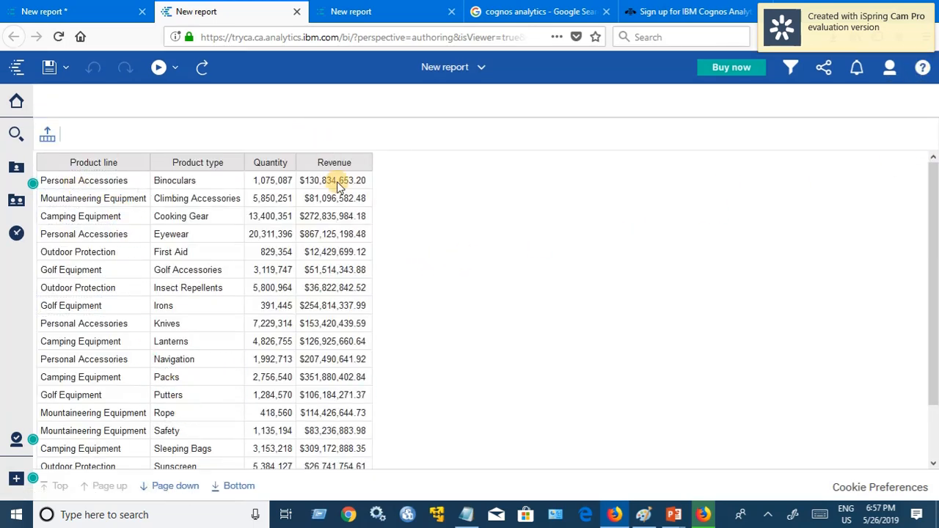
pyautogui.click(107, 165)
pyautogui.click(103, 180)
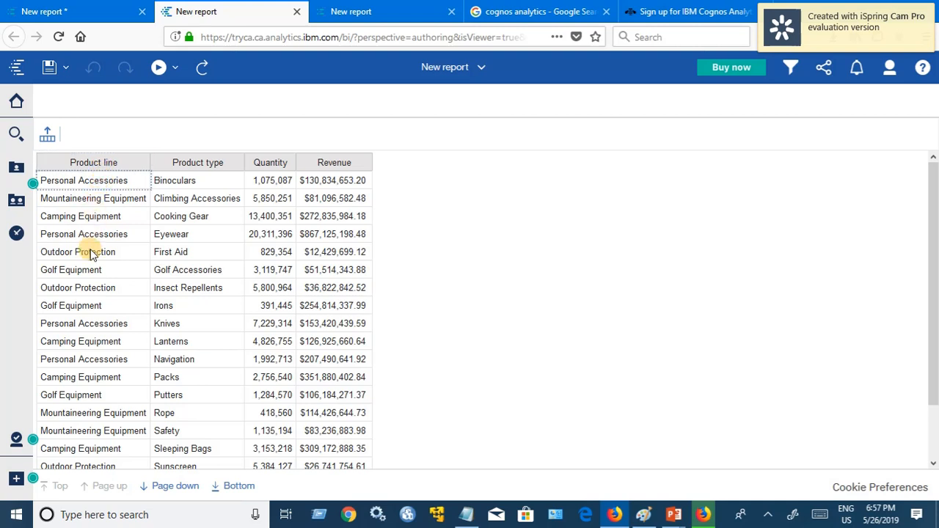
pyautogui.click(106, 188)
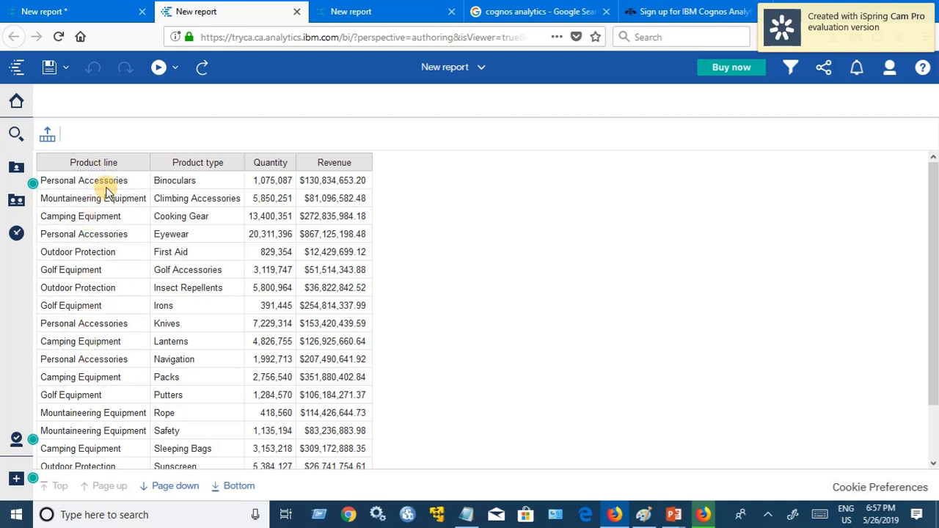
pyautogui.click(187, 166)
pyautogui.click(185, 180)
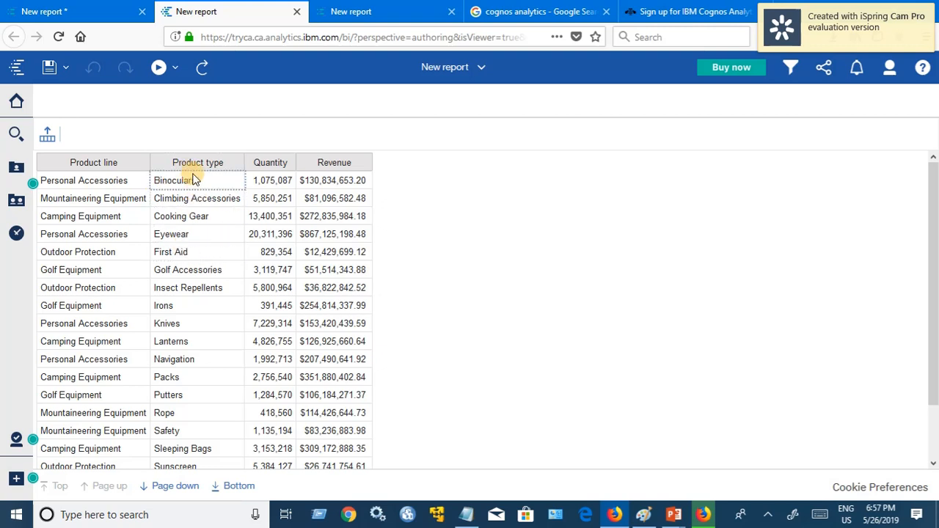
pyautogui.click(196, 288)
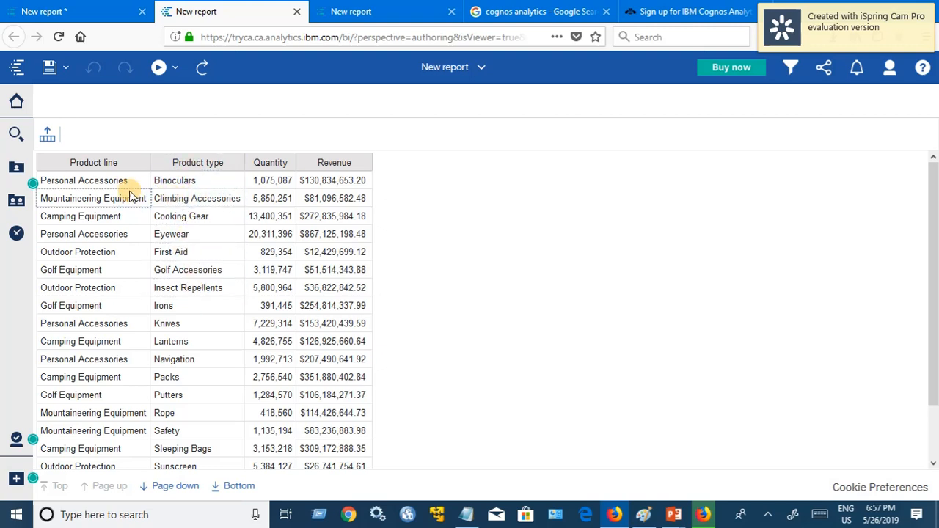
# Step: Inspect the first row's cells, including Quantity 1,075,087 and its Revenue value
pyautogui.click(94, 188)
pyautogui.click(182, 182)
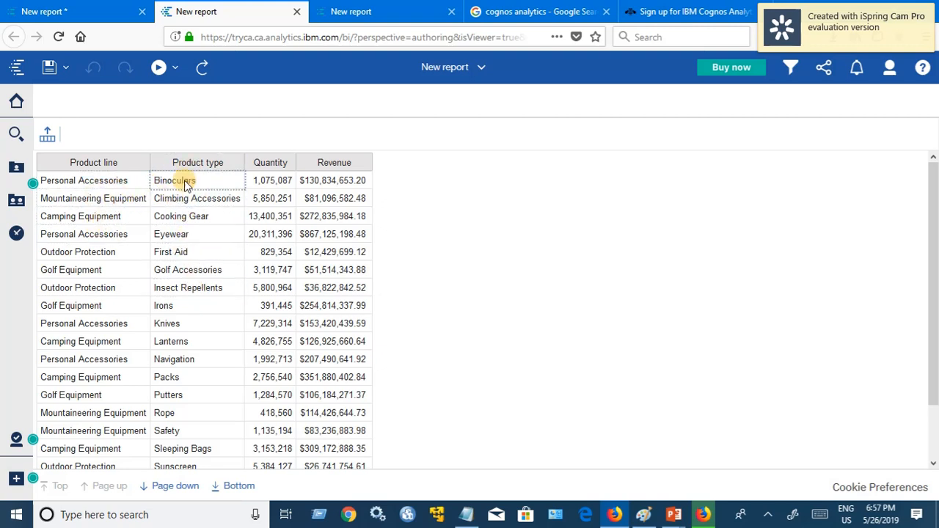
pyautogui.click(273, 184)
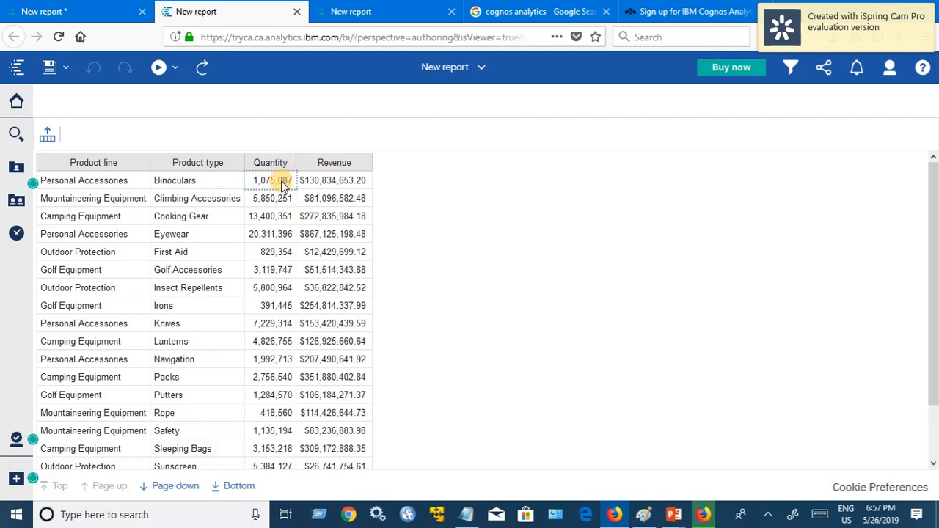
pyautogui.click(177, 187)
pyautogui.click(88, 189)
pyautogui.click(330, 169)
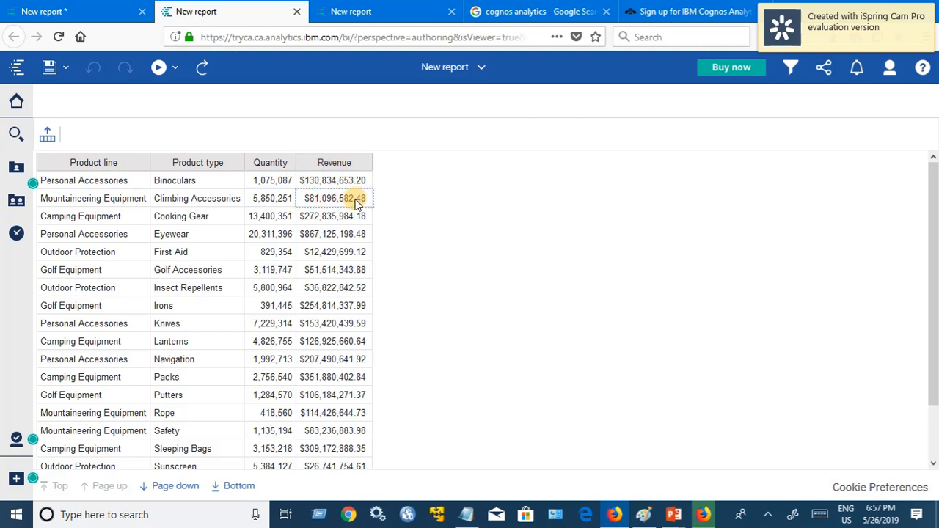
pyautogui.click(337, 185)
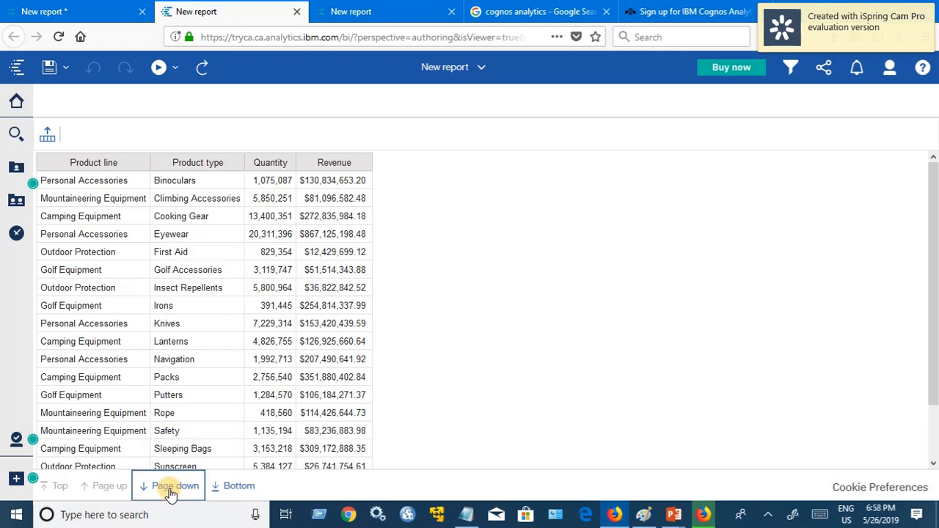
# Step: Page the output to its last row, Woods, and return to the report editor
pyautogui.scroll(-1, 330, 386)
pyautogui.scroll(-2, 330, 387)
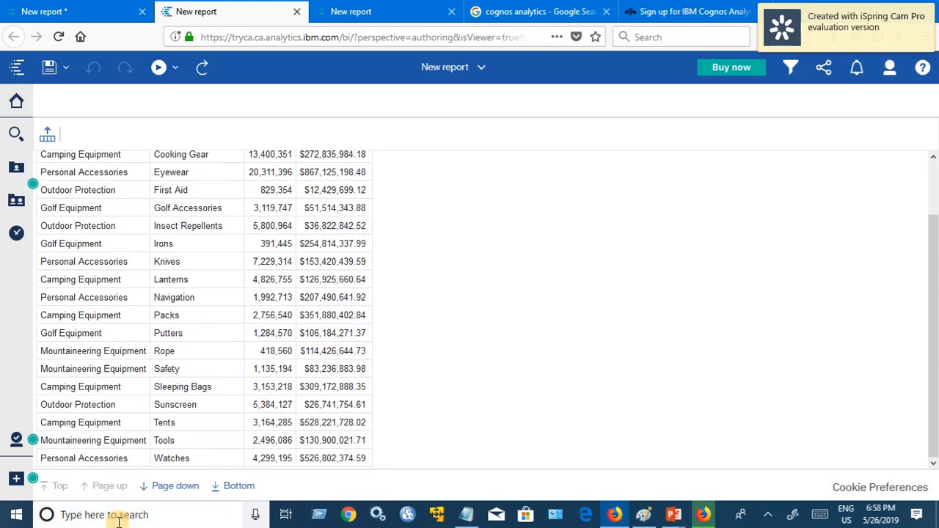
pyautogui.click(170, 491)
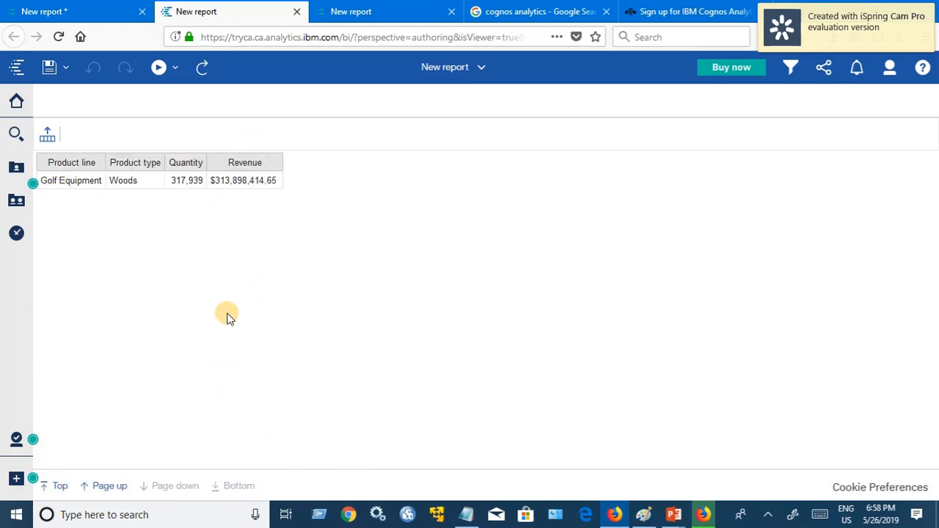
pyautogui.click(73, 11)
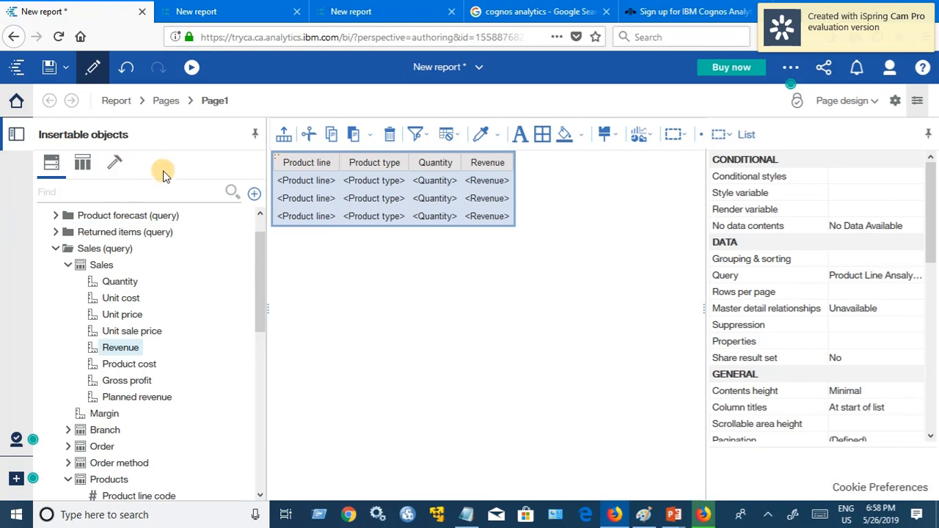
# Step: Choose Save as from the Save icon's dropdown
pyautogui.click(67, 69)
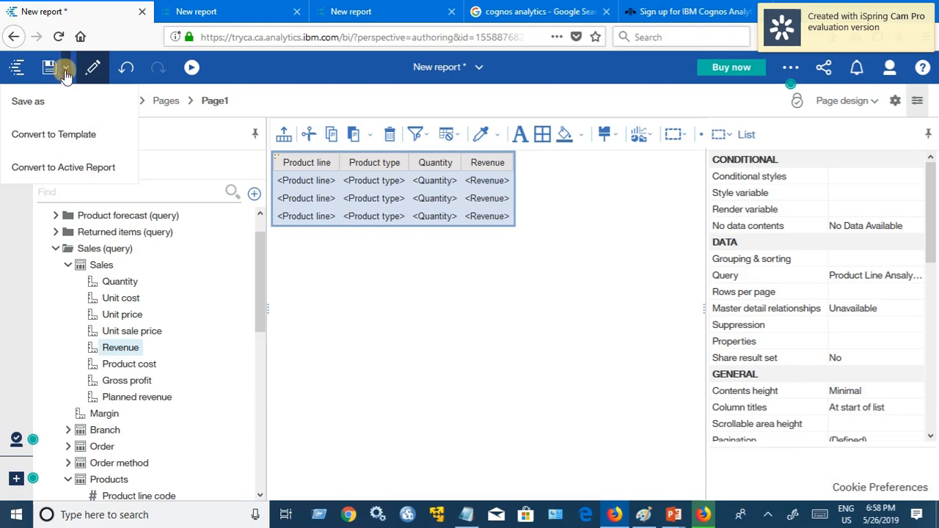
pyautogui.click(32, 107)
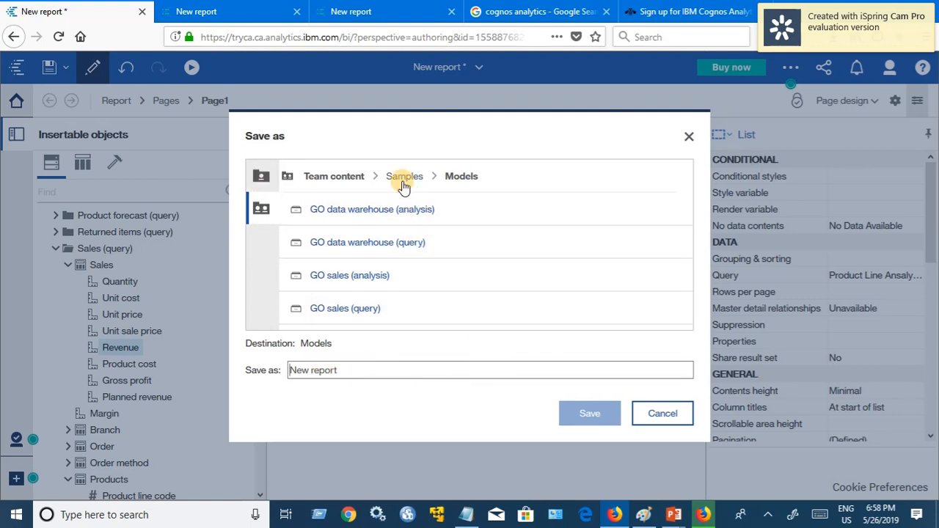
# Step: Create a new folder named 'Cognos Analytics Training' under My content
pyautogui.click(262, 181)
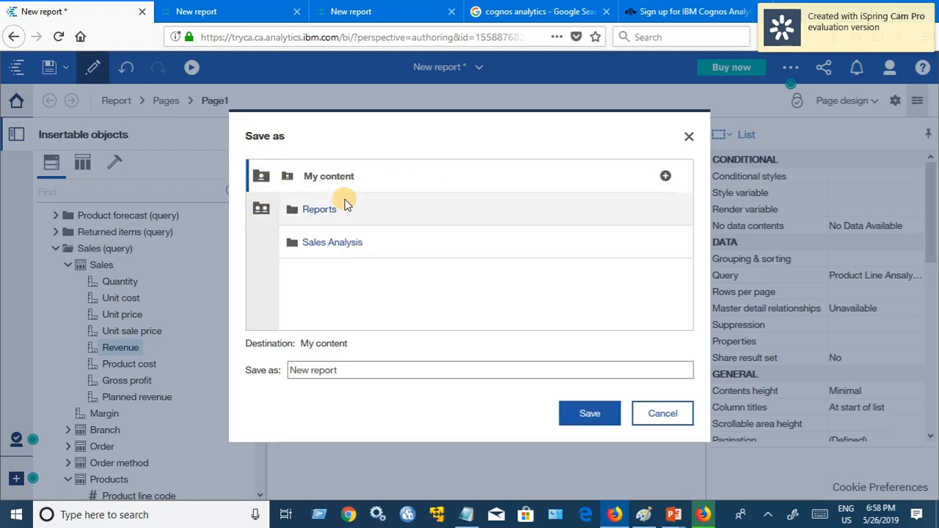
pyautogui.click(666, 176)
pyautogui.click(420, 210)
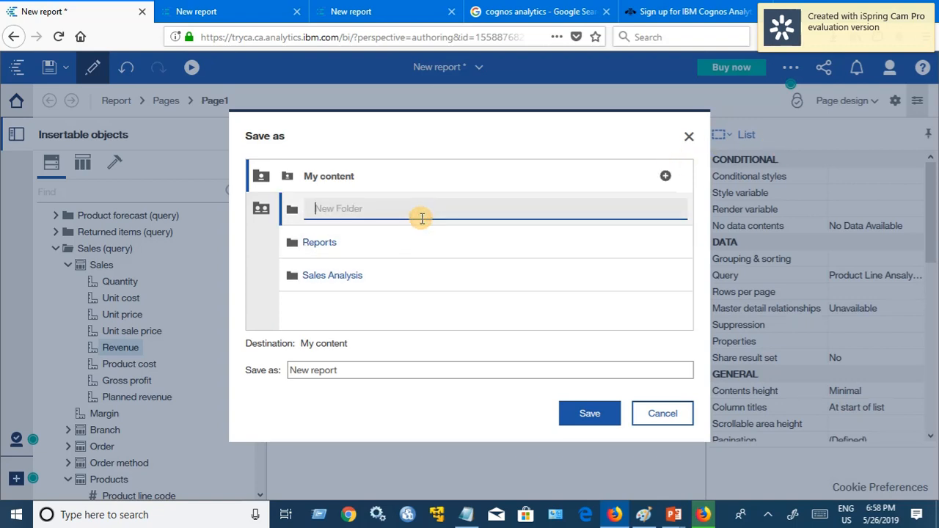
pyautogui.write('Cognos Analytuics')
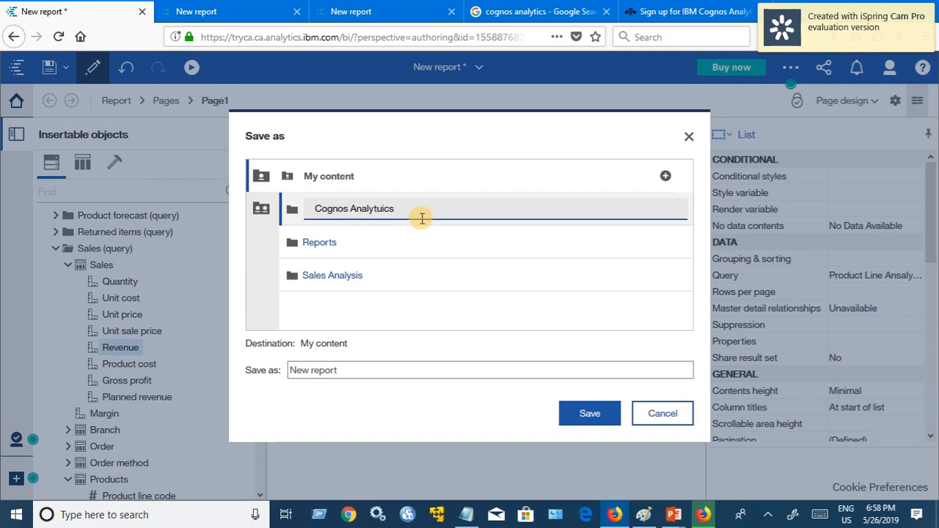
pyautogui.press('BackSpace')
pyautogui.press('BackSpace')
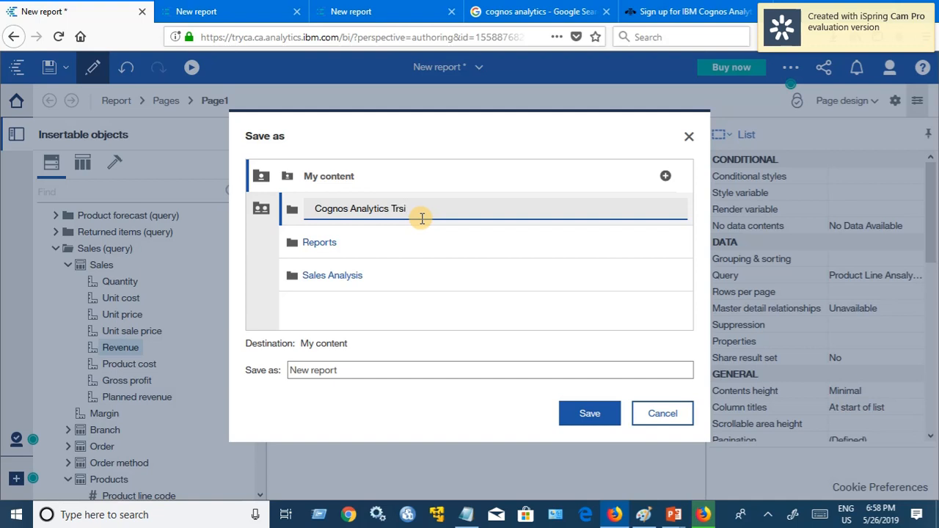
pyautogui.write('ics Trsining')
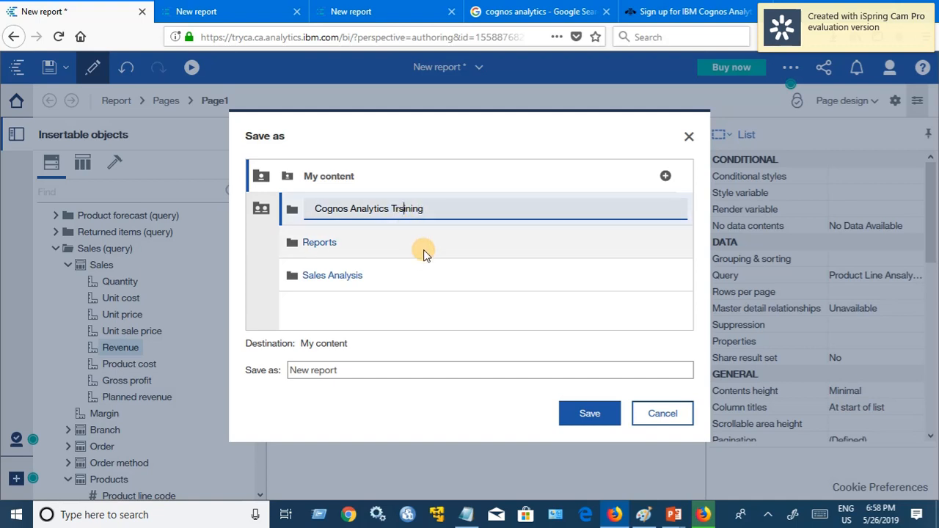
pyautogui.press('Left')
pyautogui.press('Left')
pyautogui.press('Left')
pyautogui.press('Left')
pyautogui.press('Left')
pyautogui.press('BackSpace')
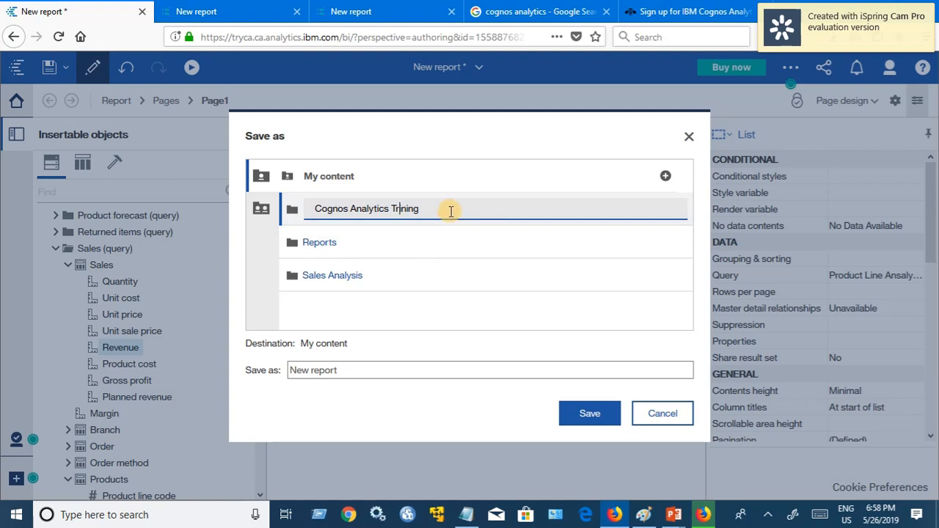
pyautogui.write('ai')
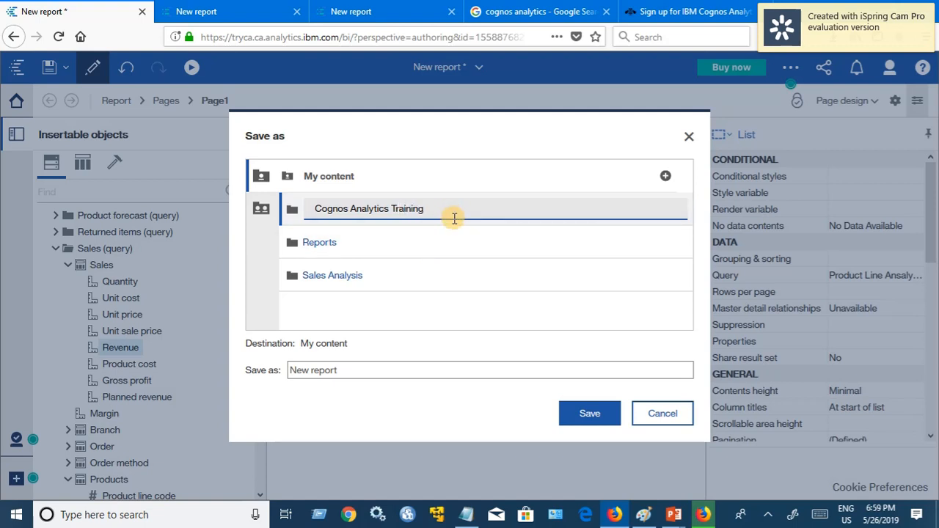
pyautogui.click(475, 215)
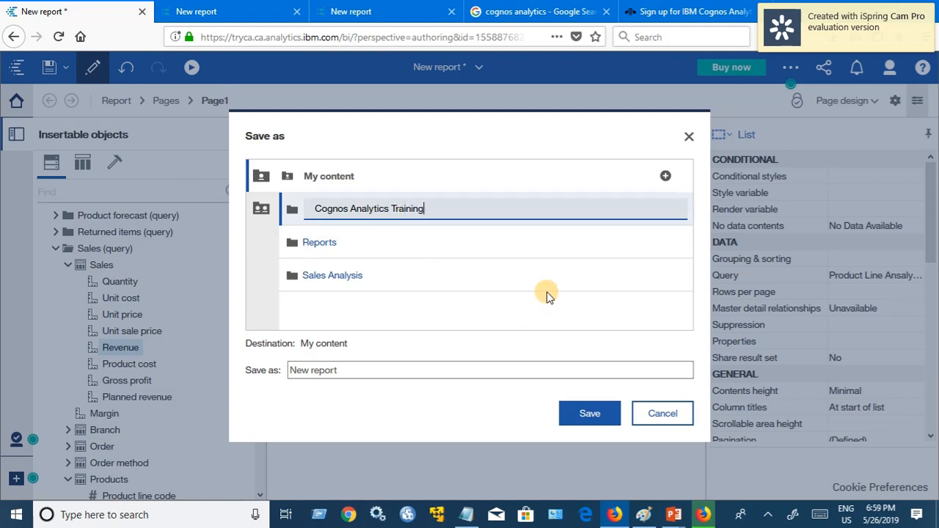
pyautogui.press('Return')
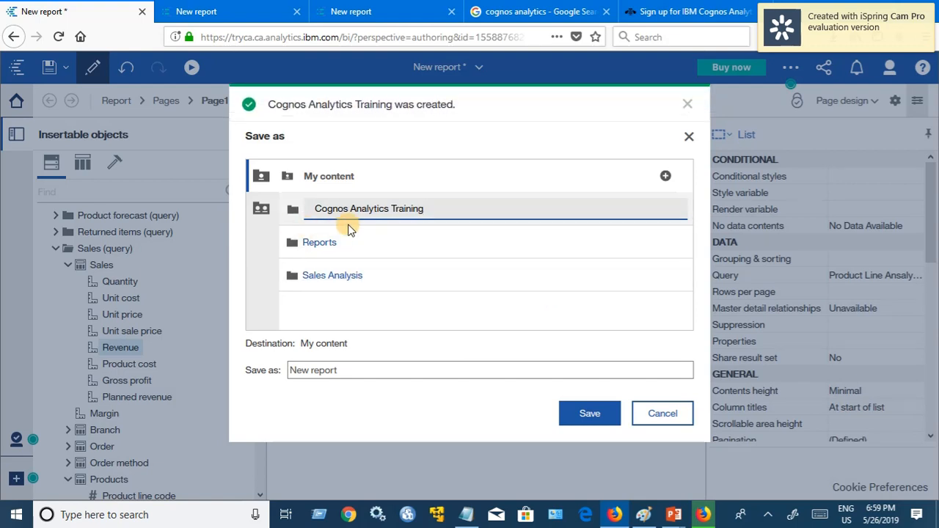
# Step: Open the Cognos Analytics Training folder as the save location
pyautogui.click(371, 212)
pyautogui.rightClick(357, 214)
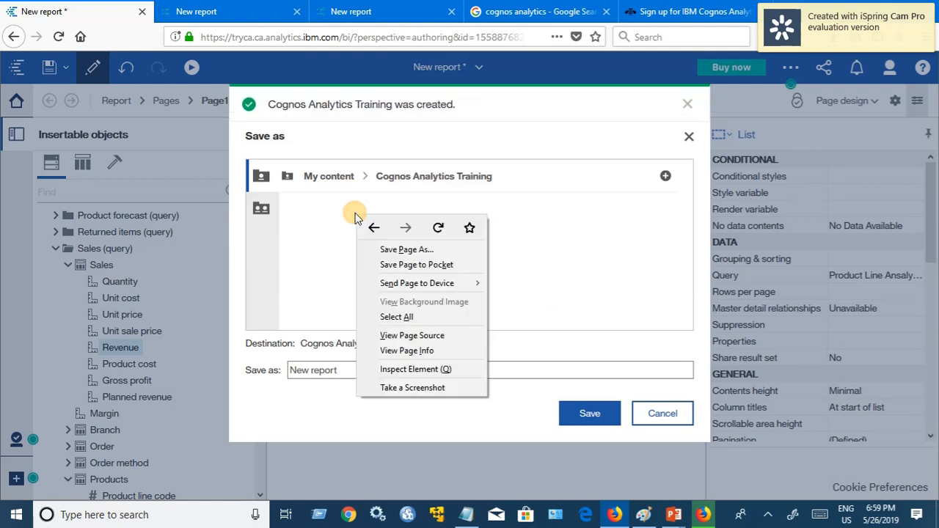
pyautogui.click(338, 369)
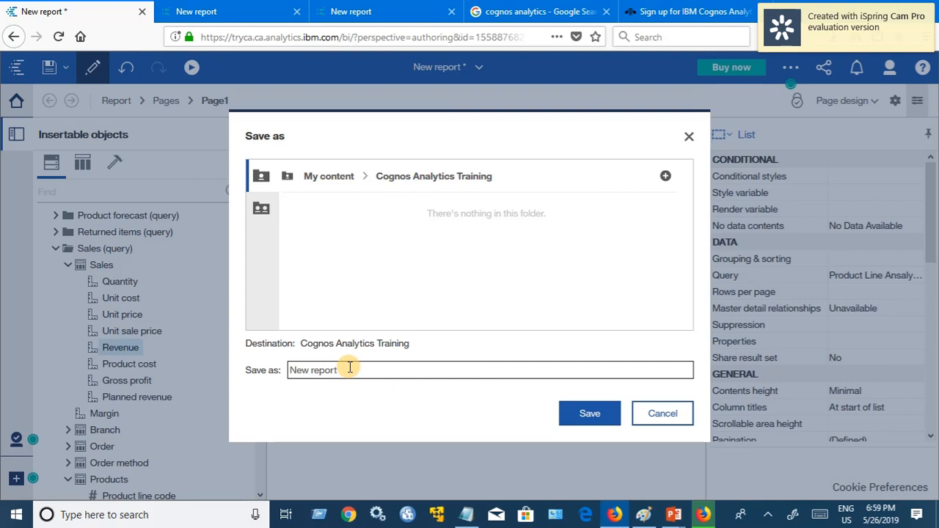
# Step: Name the report 'Product Line Analysis Report - List' and save it
pyautogui.press('BackSpace')
pyautogui.press('BackSpace')
pyautogui.press('BackSpace')
pyautogui.press('BackSpace')
pyautogui.press('BackSpace')
pyautogui.press('BackSpace')
pyautogui.press('BackSpace')
pyautogui.press('BackSpace')
pyautogui.write('Product Analysis Repo')
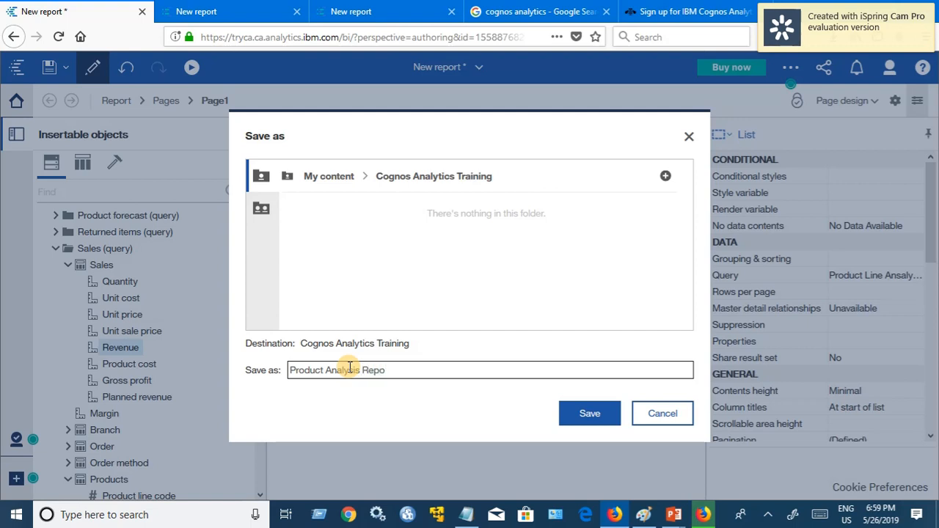
pyautogui.write('rt')
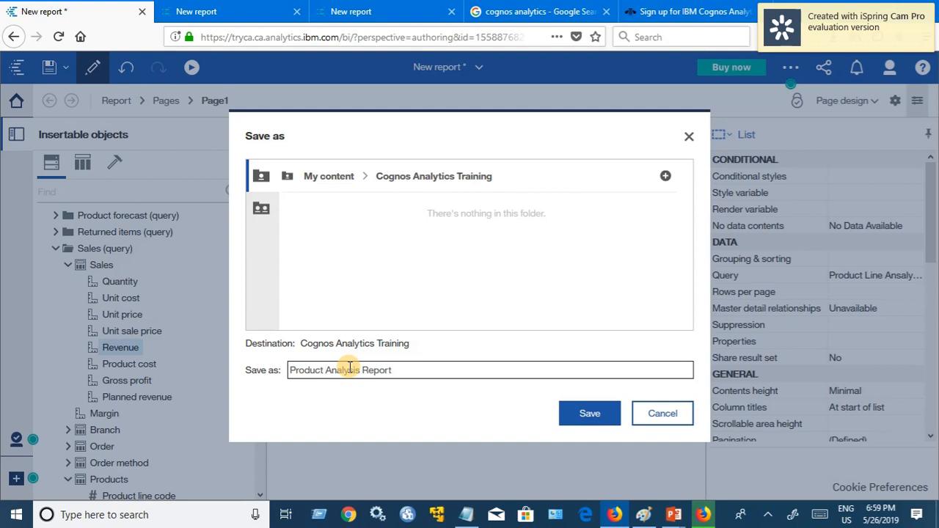
pyautogui.write('Line')
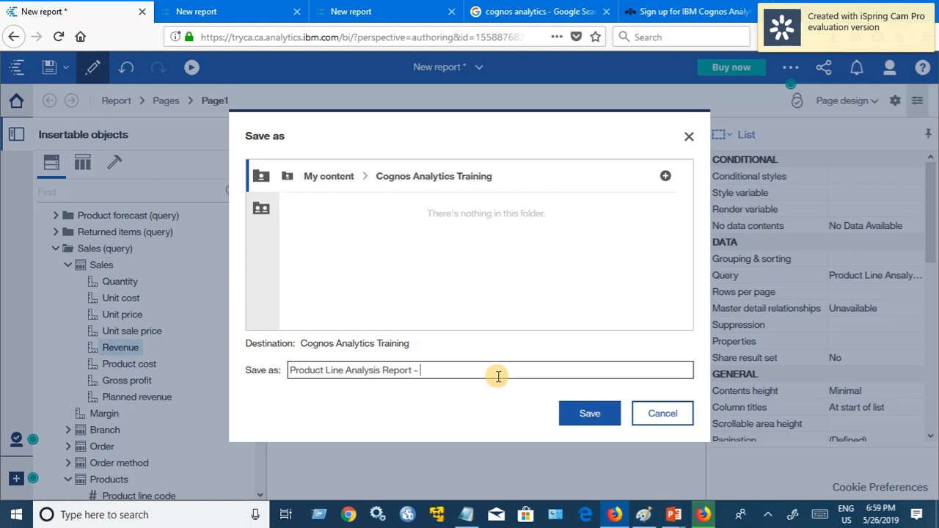
pyautogui.write('- List')
pyautogui.click(591, 415)
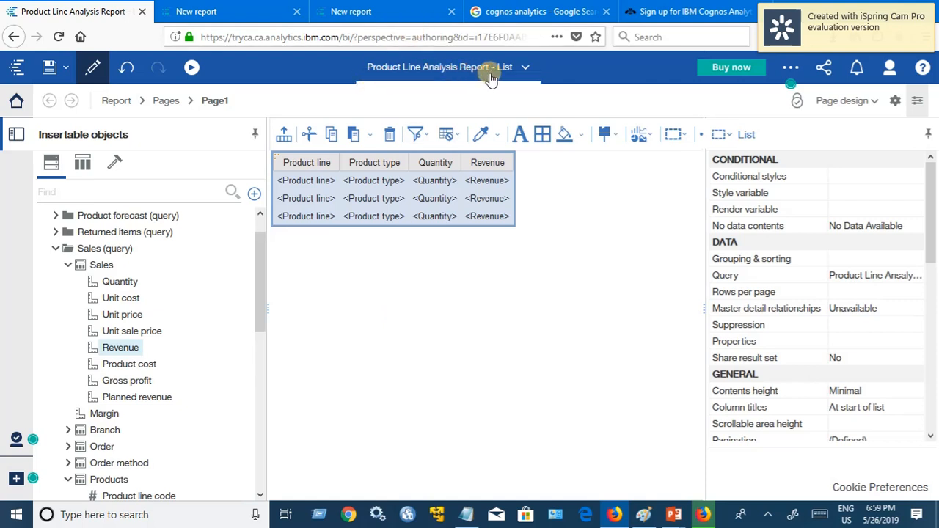
# Step: Close Product Line Analysis Report - List and the unsaved New report without saving
pyautogui.click(525, 72)
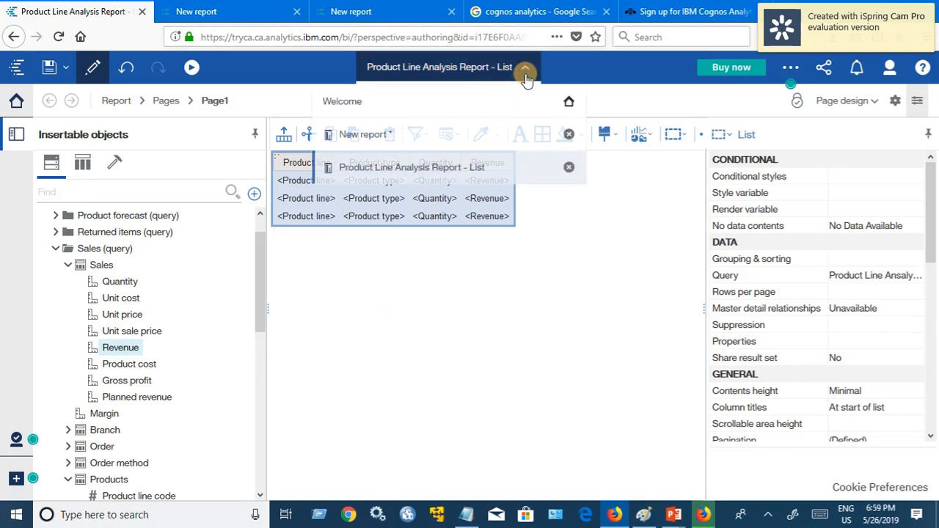
pyautogui.click(567, 166)
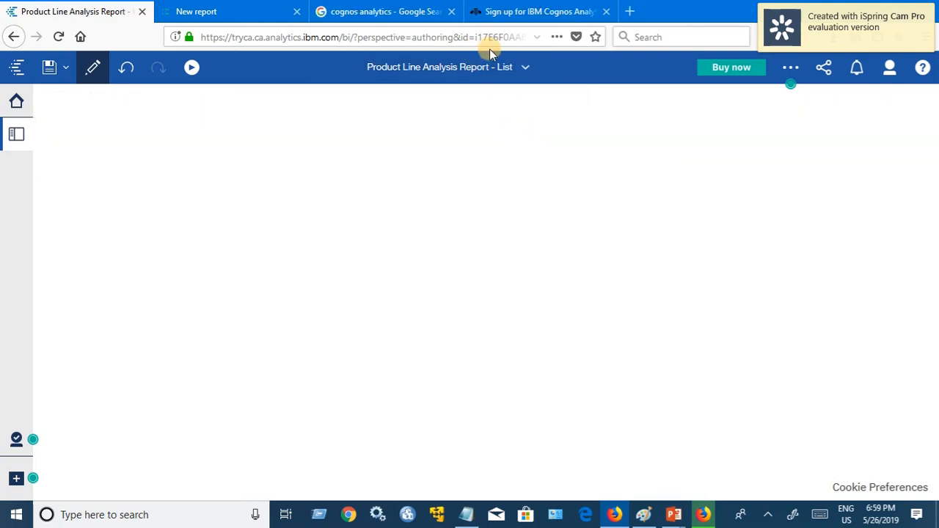
pyautogui.click(474, 67)
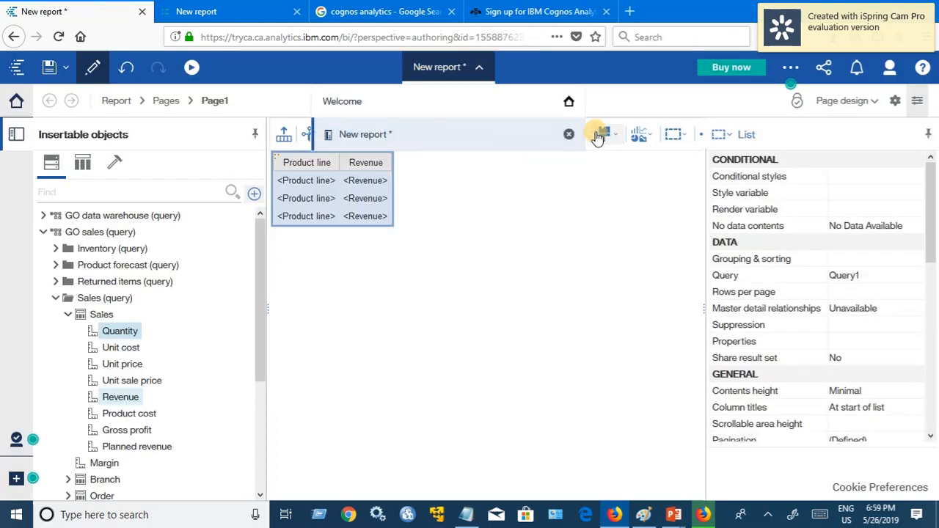
pyautogui.click(568, 134)
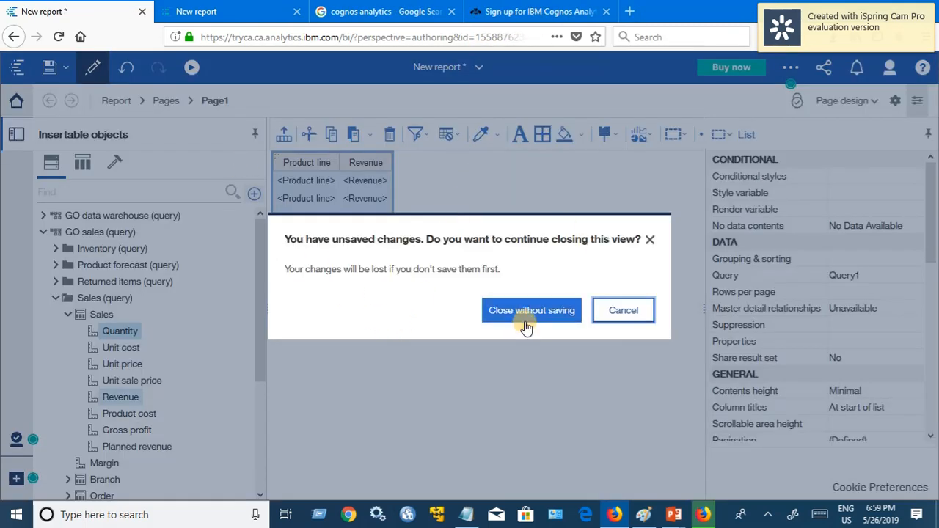
pyautogui.click(526, 326)
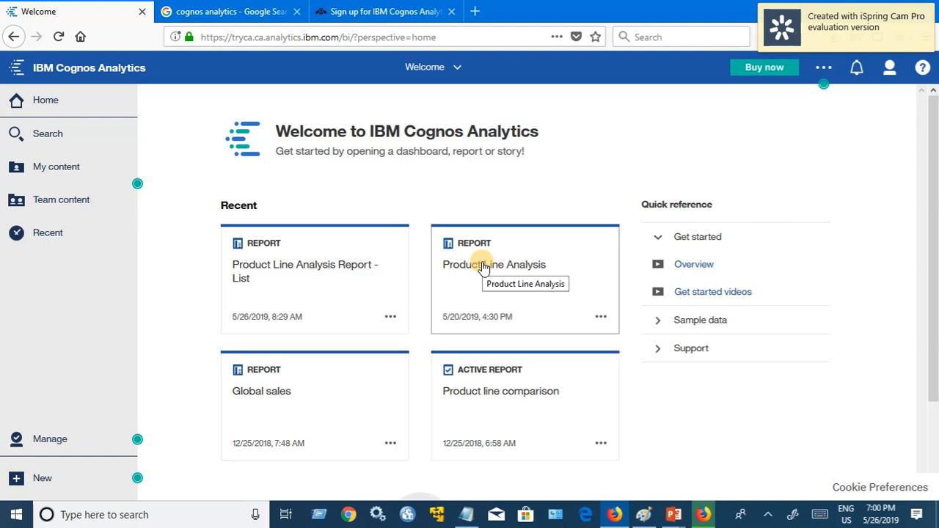
# Step: Browse My content > Cognos Analytics Training to find Product Line Analysis Report - List
pyautogui.click(42, 174)
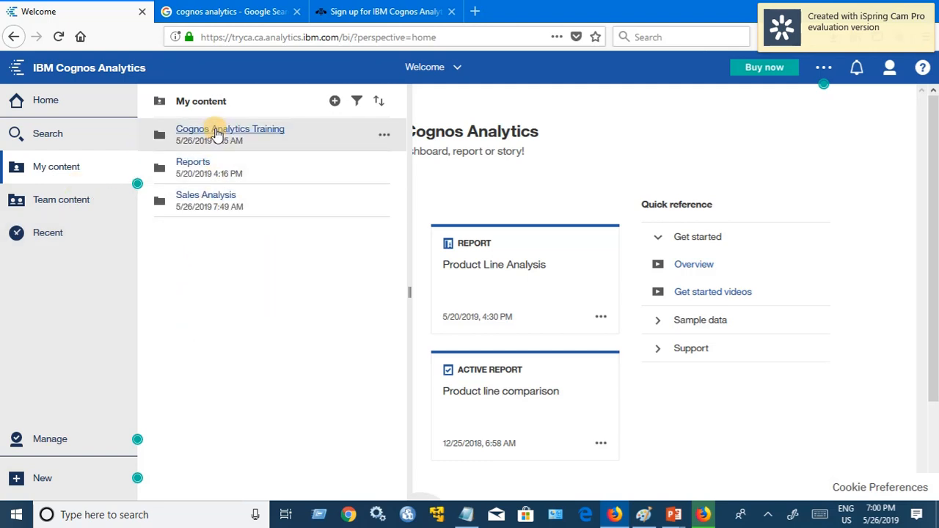
pyautogui.click(255, 134)
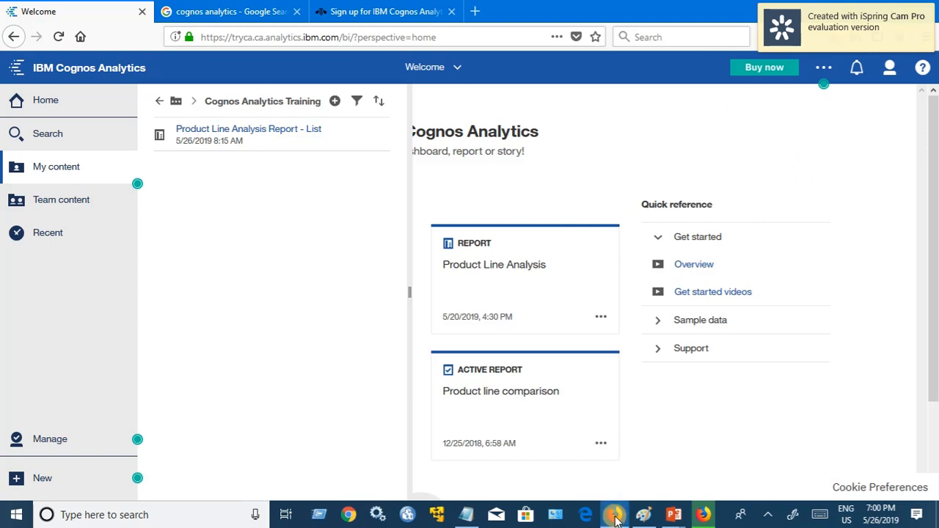
pyautogui.click(773, 516)
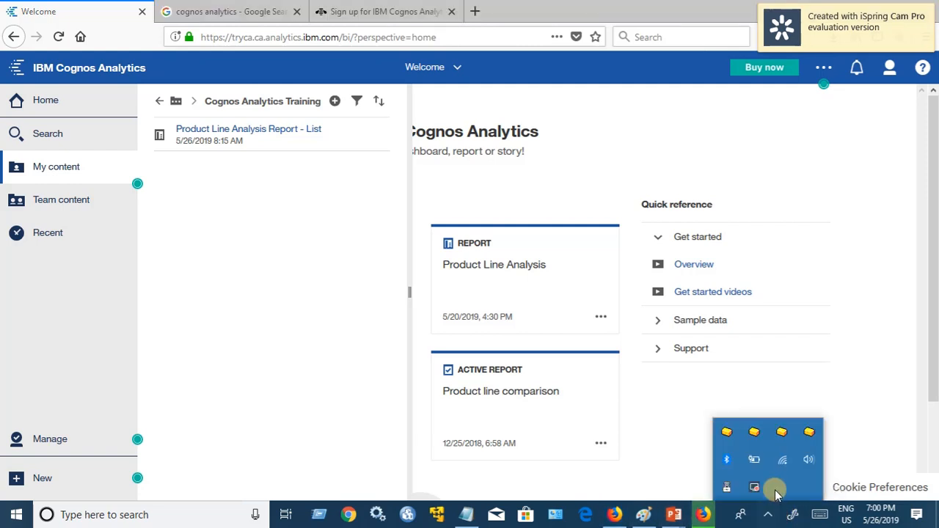